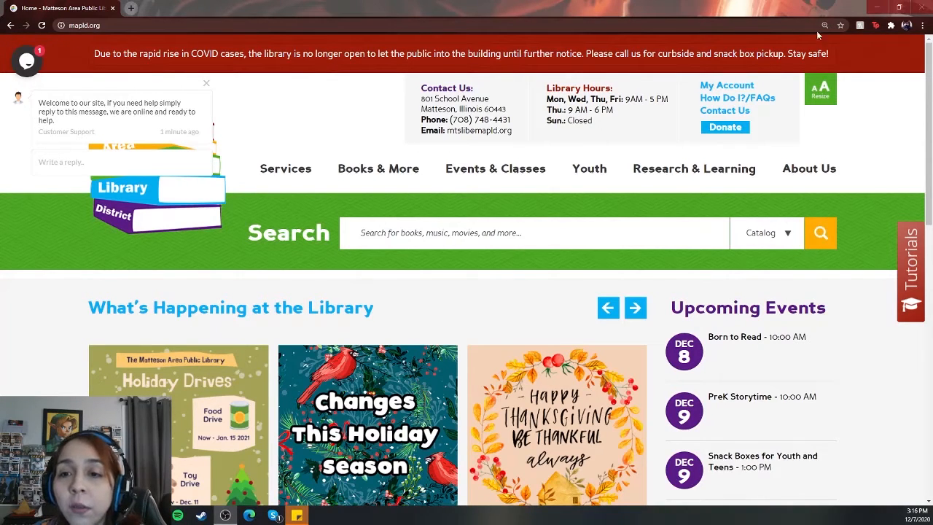
Step: Open LawDepot from the library's A to Z database list and go to its document browser
{"action": "mouse_move", "coordinate": [662, 171]}
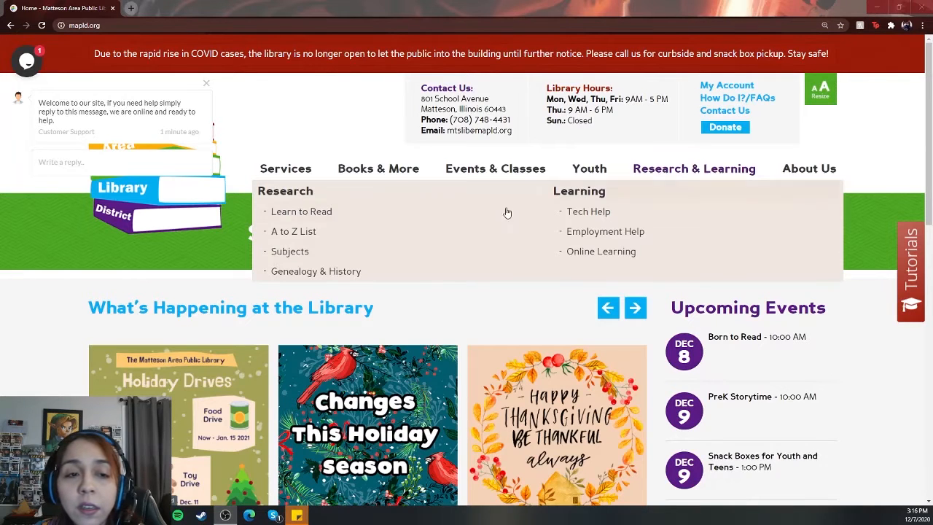
{"action": "left_click", "coordinate": [293, 232]}
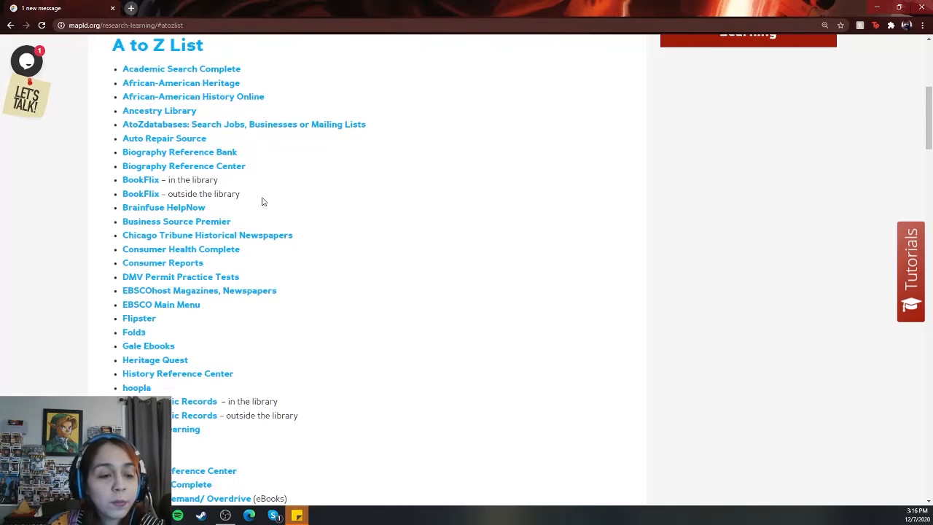
{"action": "scroll", "coordinate": [265, 219], "scroll_direction": "down", "scroll_amount": 2}
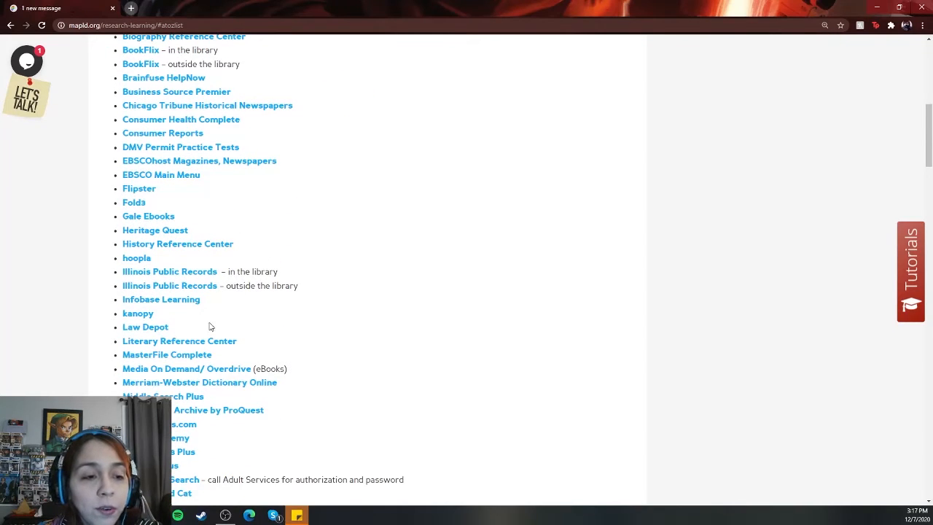
{"action": "left_click", "coordinate": [151, 329]}
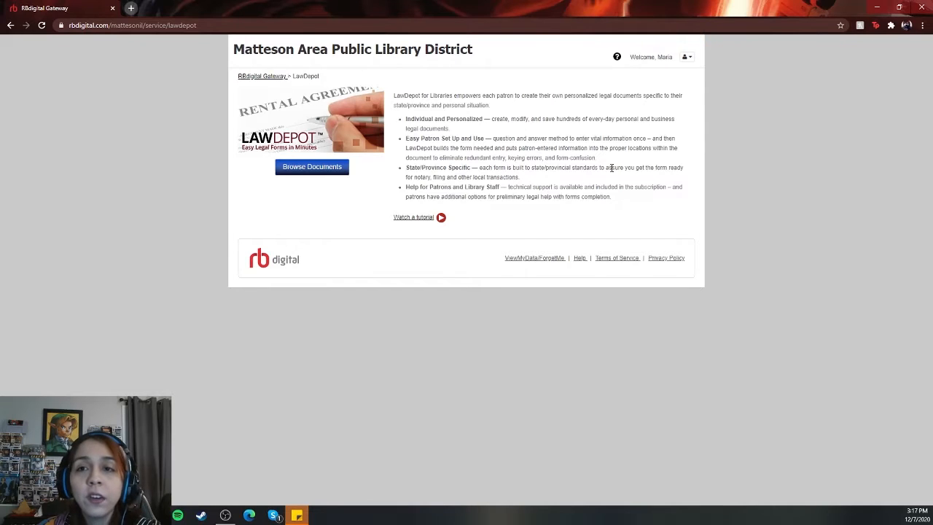
{"action": "left_click", "coordinate": [687, 58]}
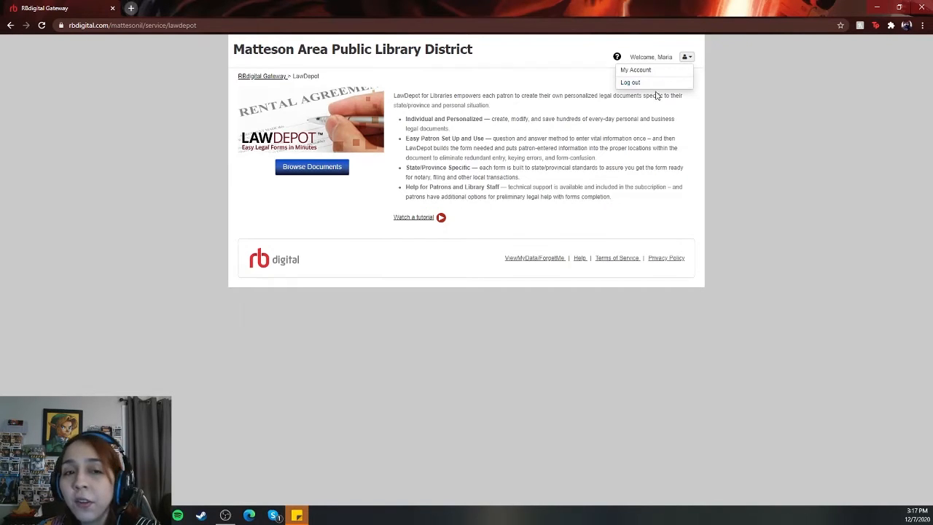
{"action": "left_click", "coordinate": [317, 171]}
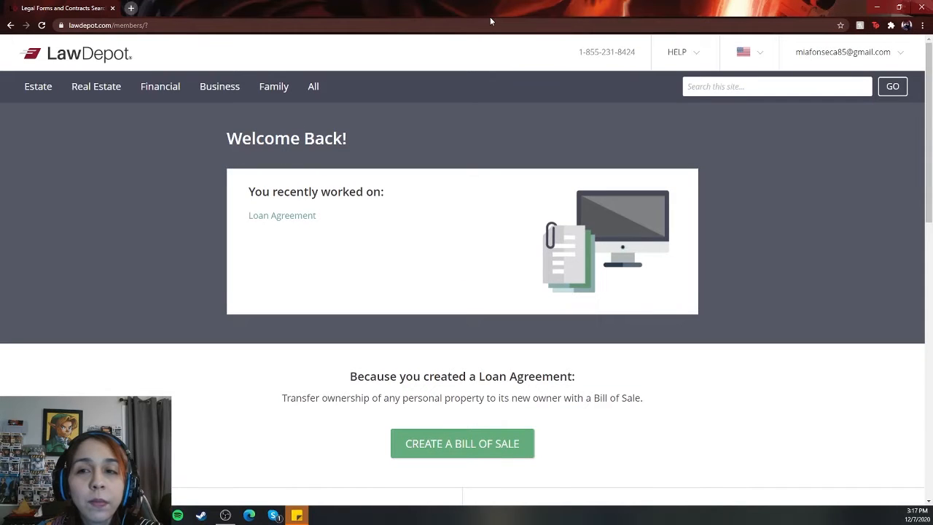
Step: Look over the LawDepot welcome page's document categories and start creating a Bill of Sale
{"action": "scroll", "coordinate": [666, 147], "scroll_direction": "down", "scroll_amount": 1}
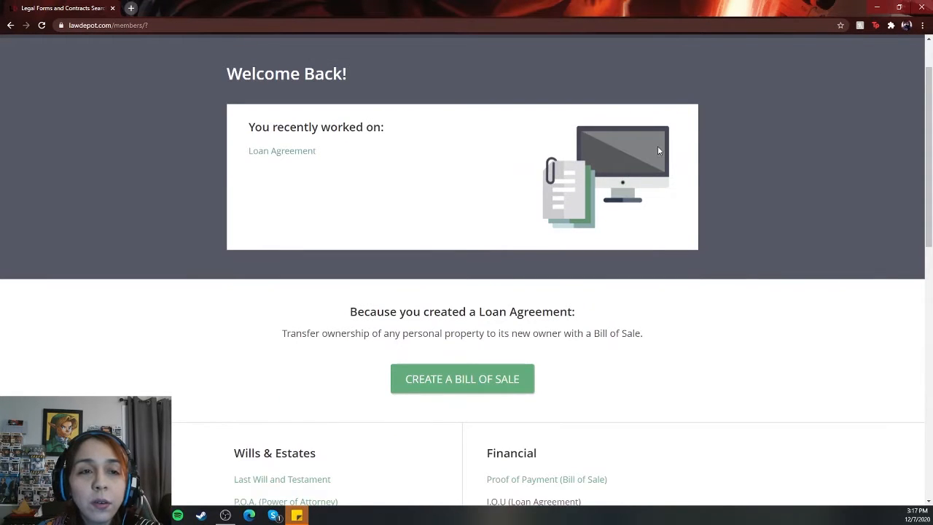
{"action": "scroll", "coordinate": [541, 158], "scroll_direction": "up", "scroll_amount": 1}
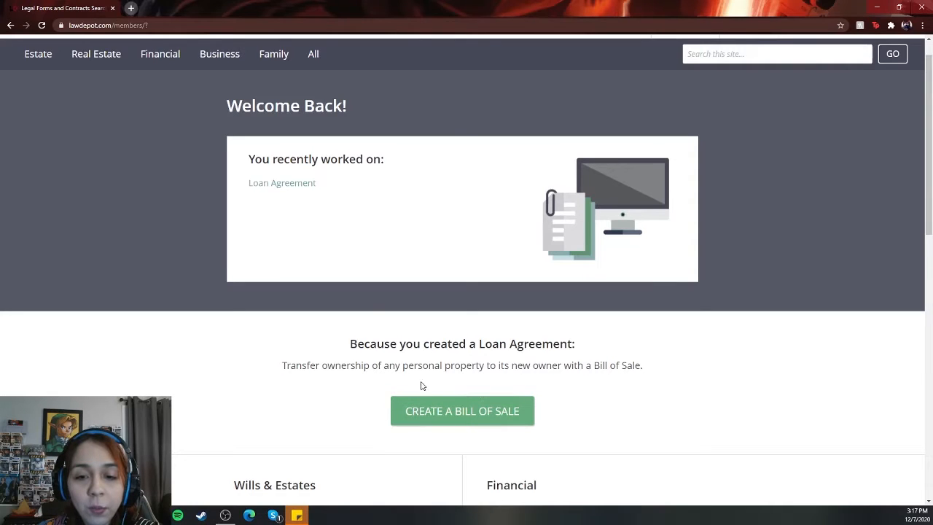
{"action": "scroll", "coordinate": [421, 385], "scroll_direction": "down", "scroll_amount": 3}
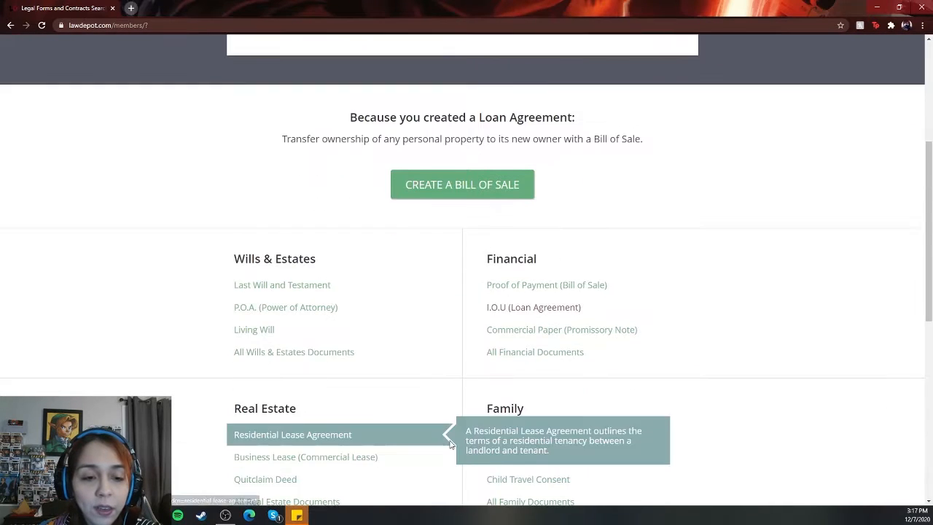
{"action": "scroll", "coordinate": [449, 444], "scroll_direction": "down", "scroll_amount": 1}
{"action": "scroll", "coordinate": [481, 291], "scroll_direction": "down", "scroll_amount": 2}
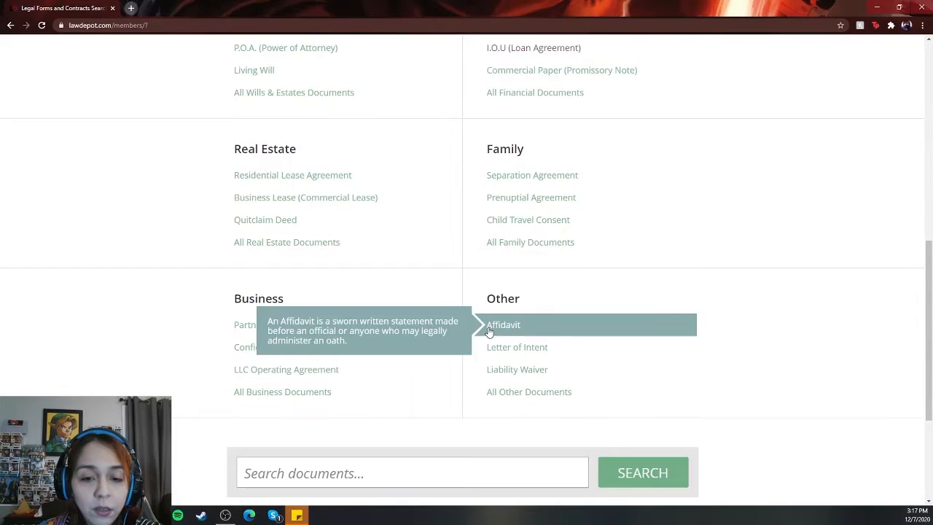
{"action": "scroll", "coordinate": [418, 413], "scroll_direction": "up", "scroll_amount": 5}
{"action": "left_click", "coordinate": [412, 314]}
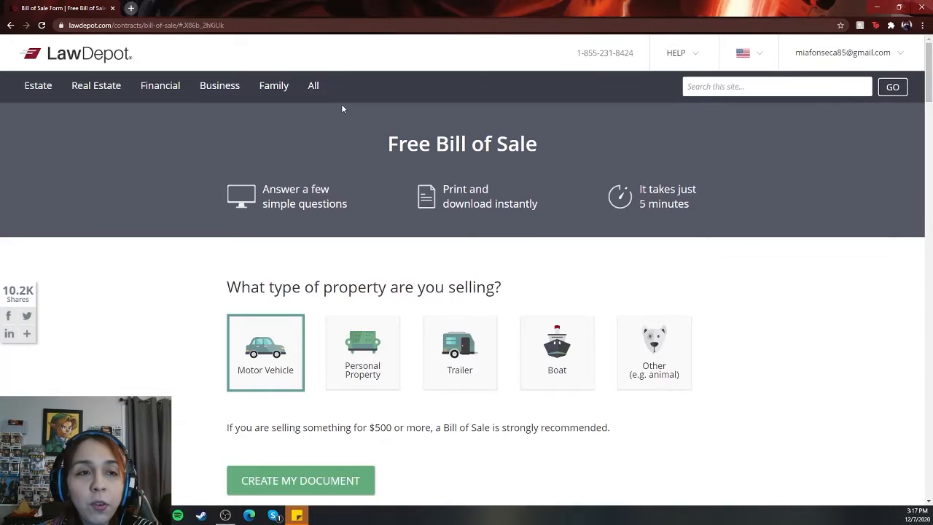
Step: Choose Other (e.g. animal) as the property type and create the Bill of Sale document
{"action": "scroll", "coordinate": [285, 121], "scroll_direction": "down", "scroll_amount": 1}
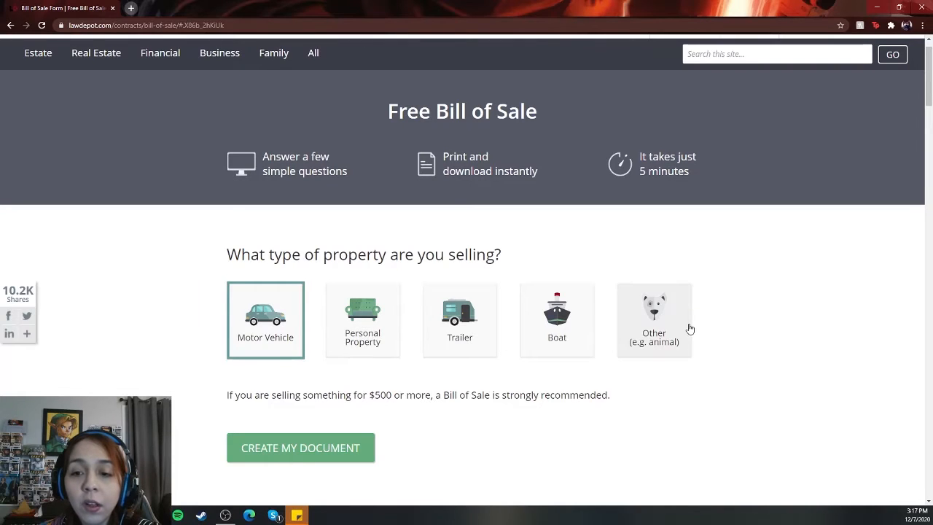
{"action": "left_click", "coordinate": [660, 326]}
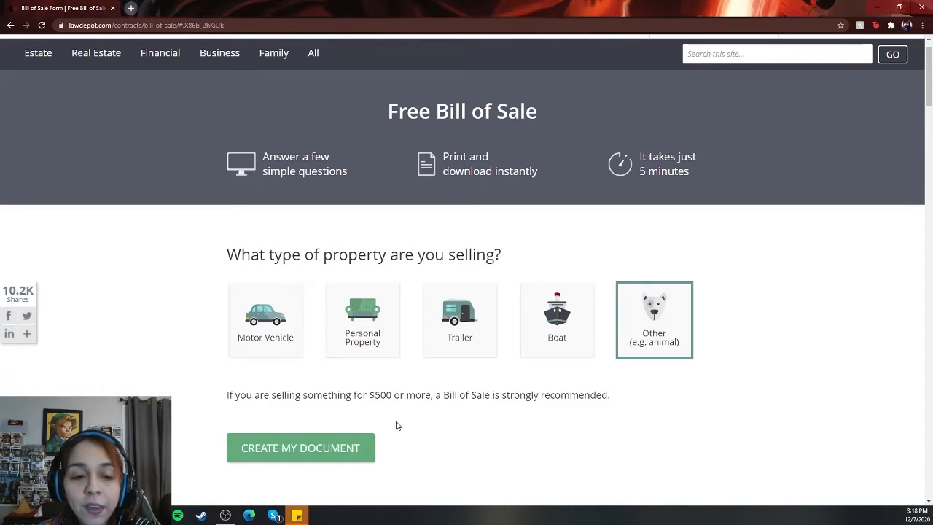
{"action": "left_click", "coordinate": [286, 450]}
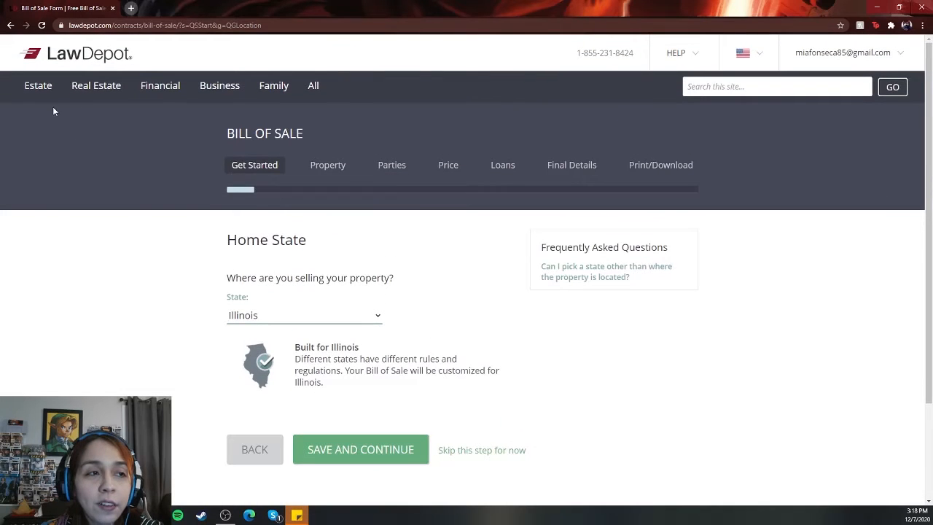
Step: Keep Illinois as the home state and save to continue to the property step
{"action": "mouse_move", "coordinate": [104, 105]}
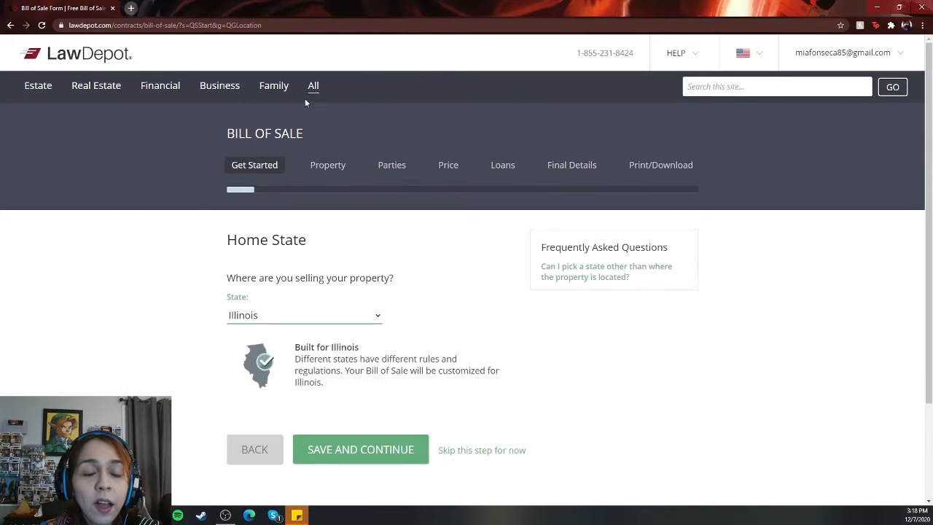
{"action": "scroll", "coordinate": [323, 166], "scroll_direction": "down", "scroll_amount": 1}
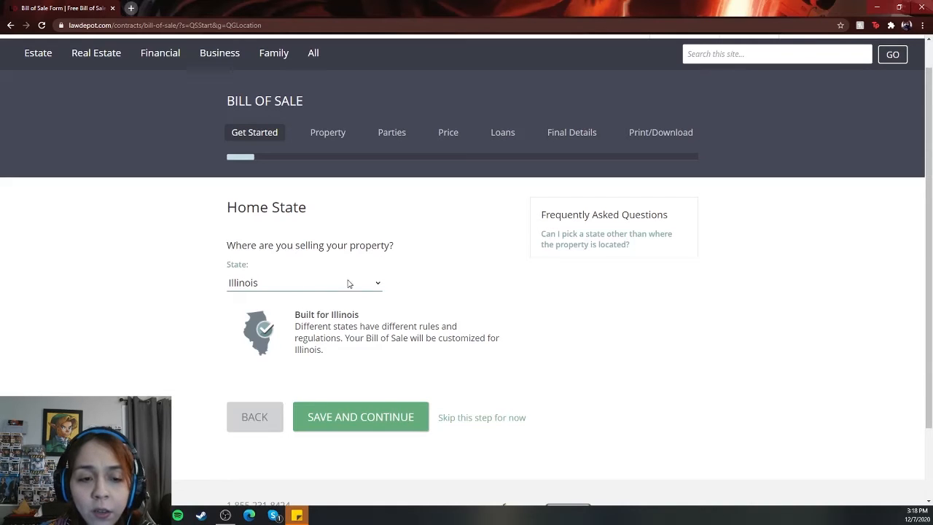
{"action": "left_click", "coordinate": [377, 420]}
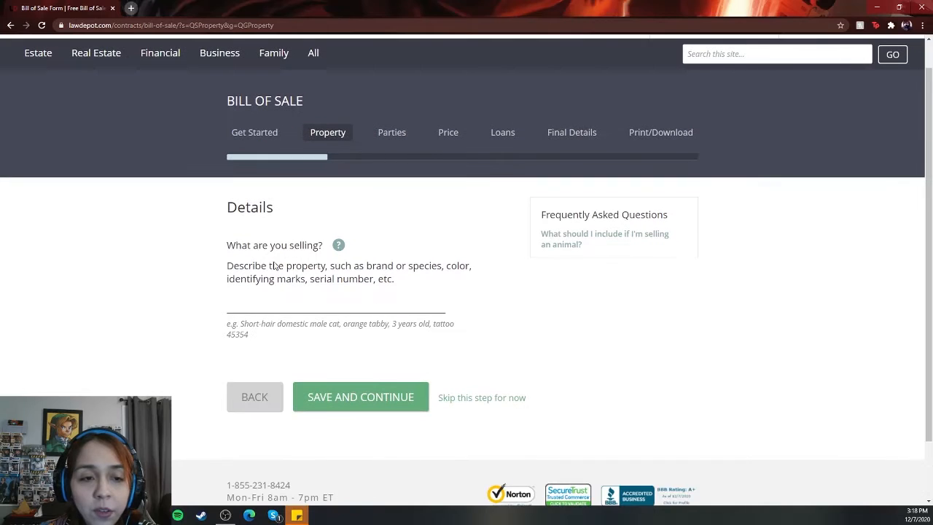
Step: Describe the property as "Beagle, black spot on its back, Puppy, 6 Months" and save and continue
{"action": "left_click", "coordinate": [344, 303]}
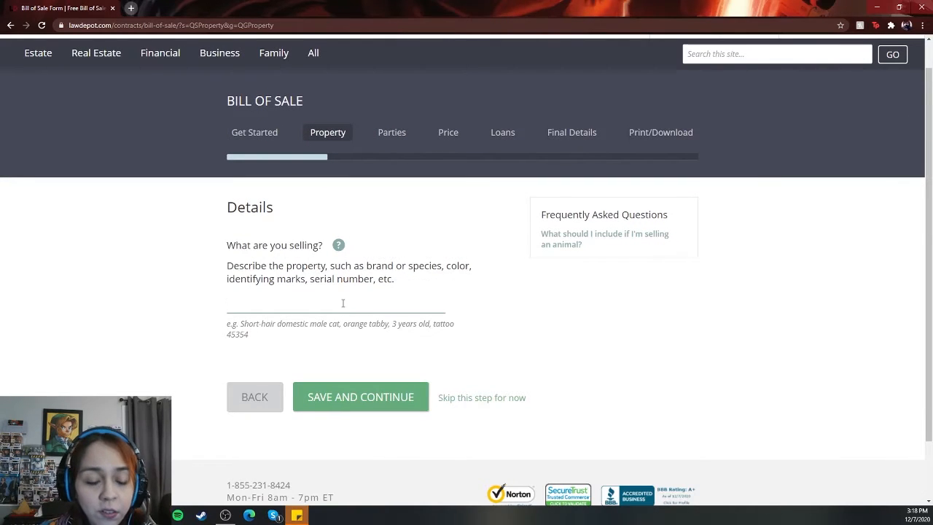
{"action": "type", "text": "Beagle"}
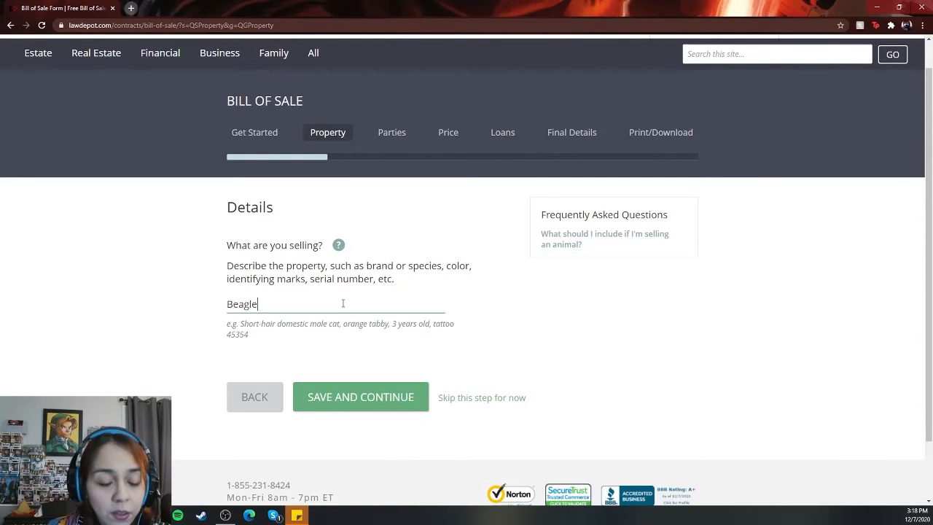
{"action": "type", "text": ", black "}
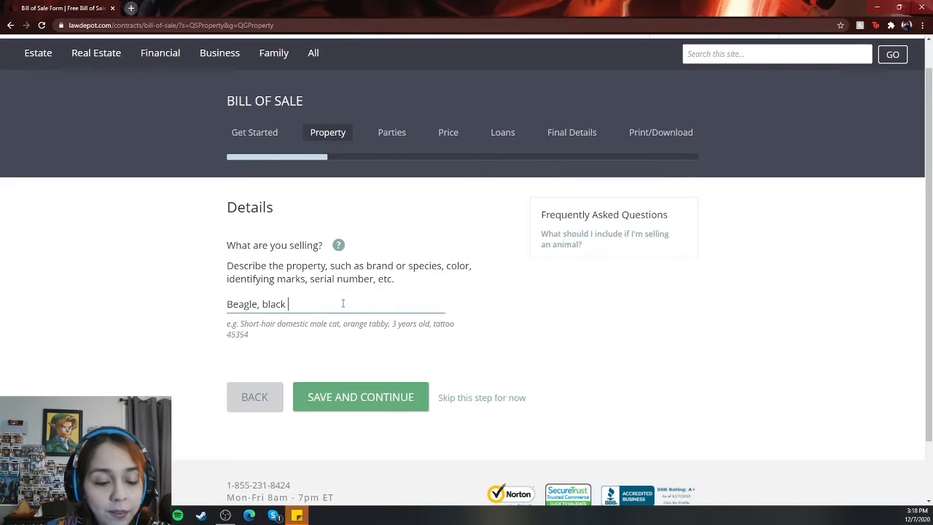
{"action": "type", "text": "spot on its"}
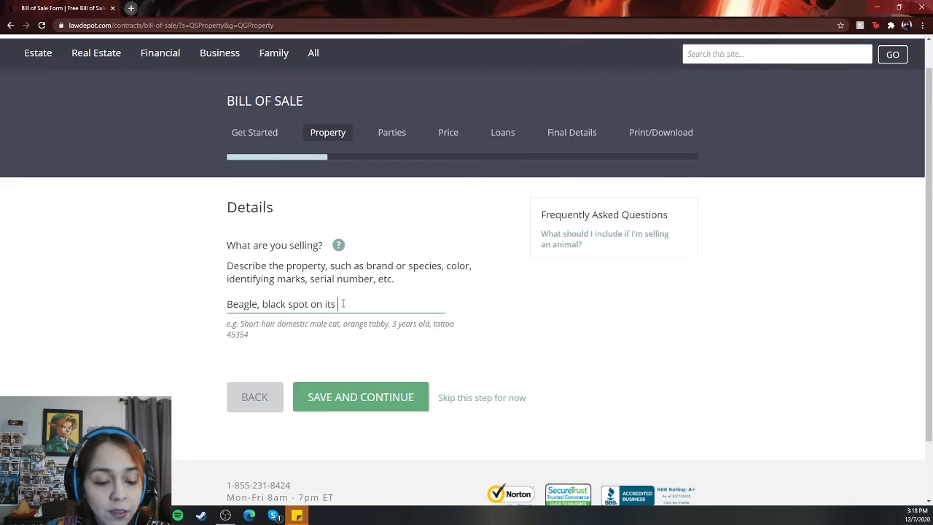
{"action": "type", "text": " back"}
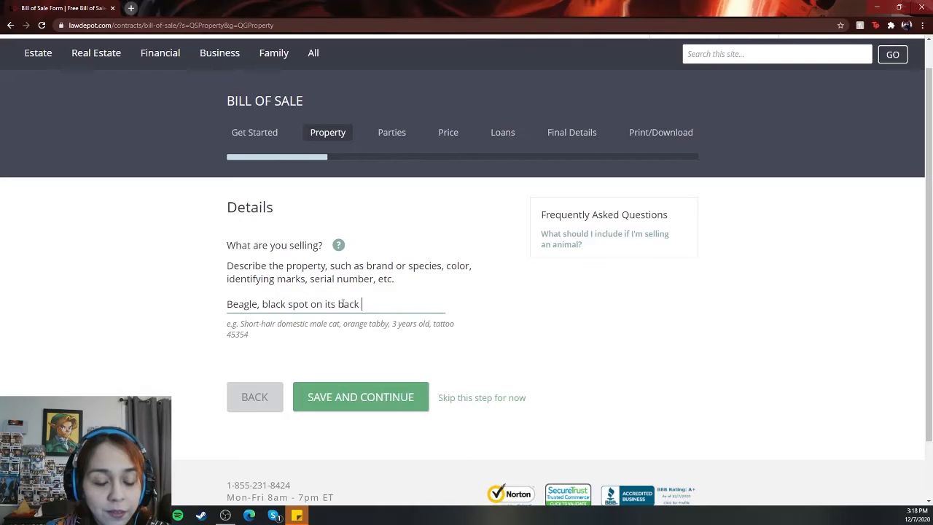
{"action": "type", "text": ", Puppy"}
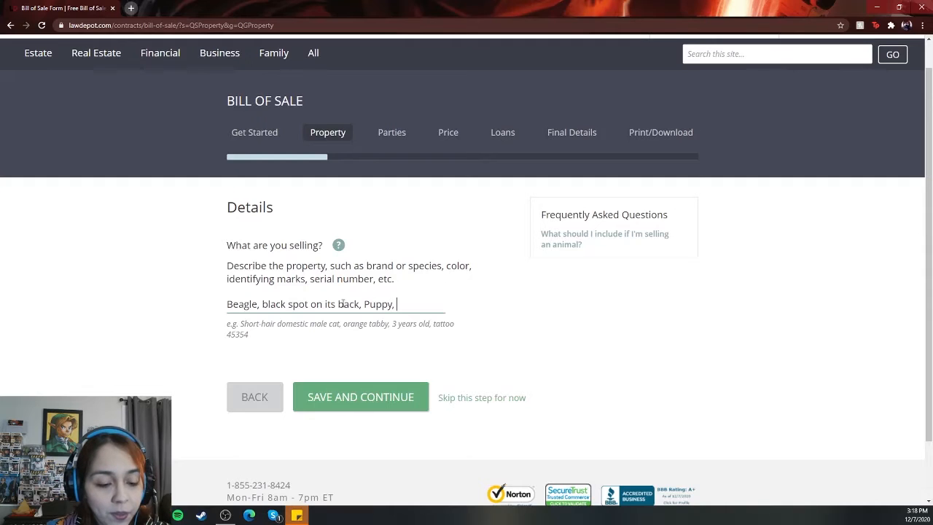
{"action": "type", "text": ", 6 Month"}
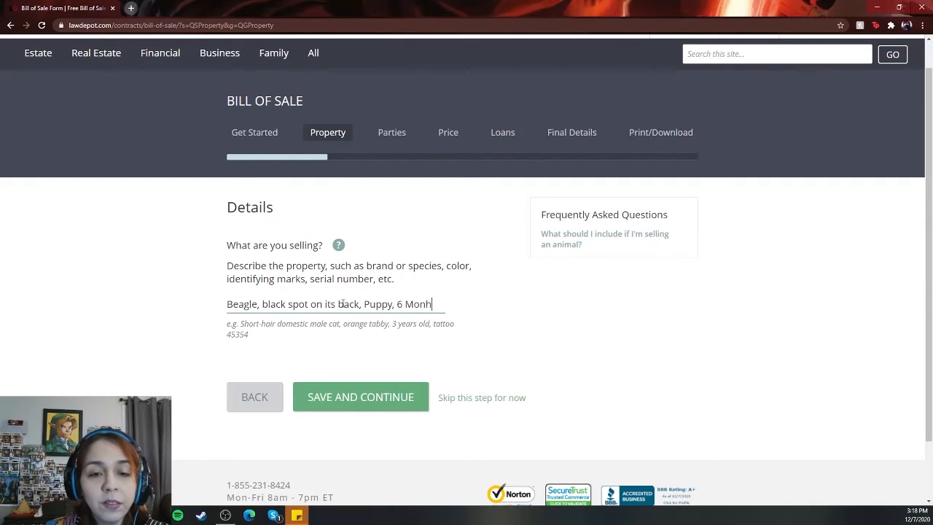
{"action": "key", "text": "BackSpace"}
{"action": "type", "text": "hs"}
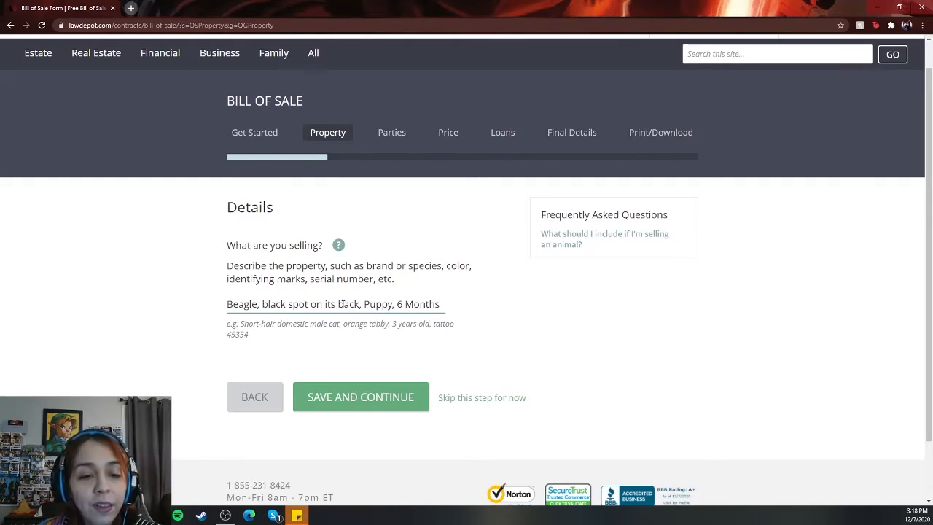
{"action": "left_click", "coordinate": [336, 394]}
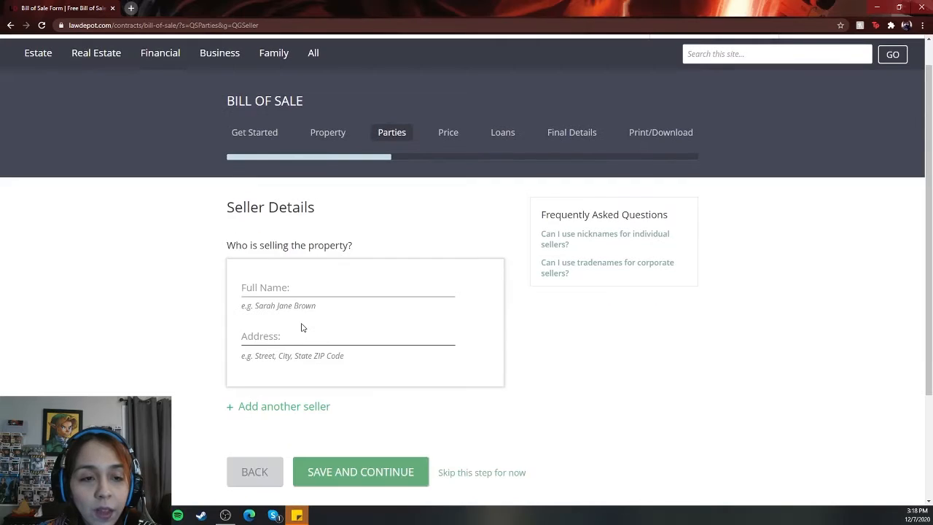
Step: Enter the seller's full name and street address, then add a second seller entry
{"action": "left_click", "coordinate": [285, 289]}
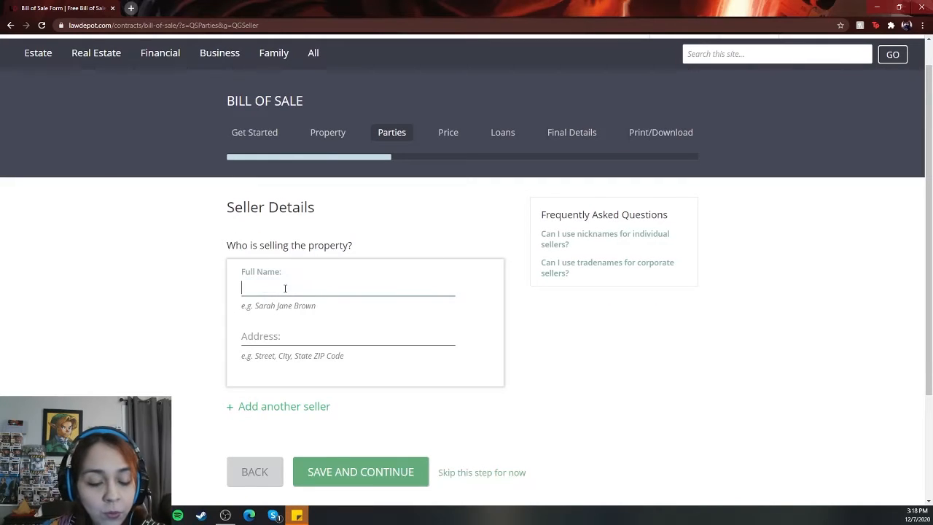
{"action": "type", "text": "Ja"}
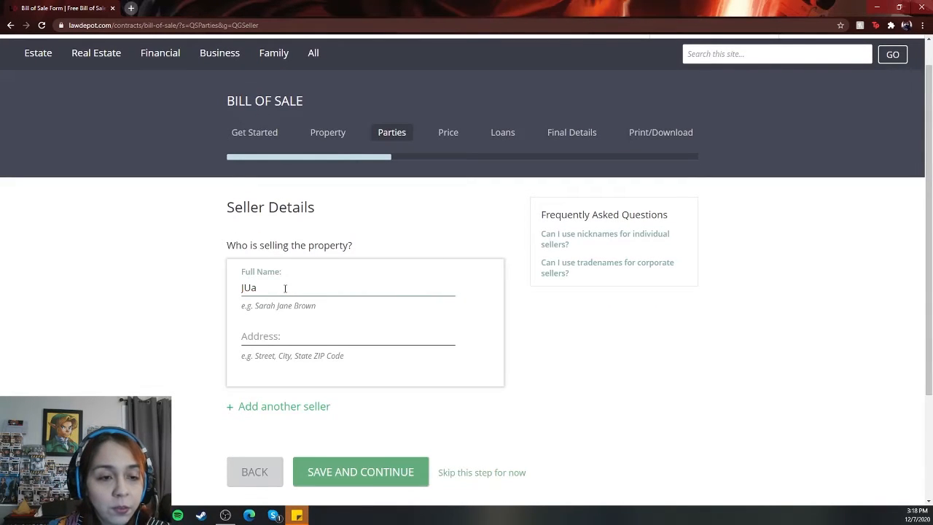
{"action": "type", "text": "ne"}
{"action": "key", "text": "Tab"}
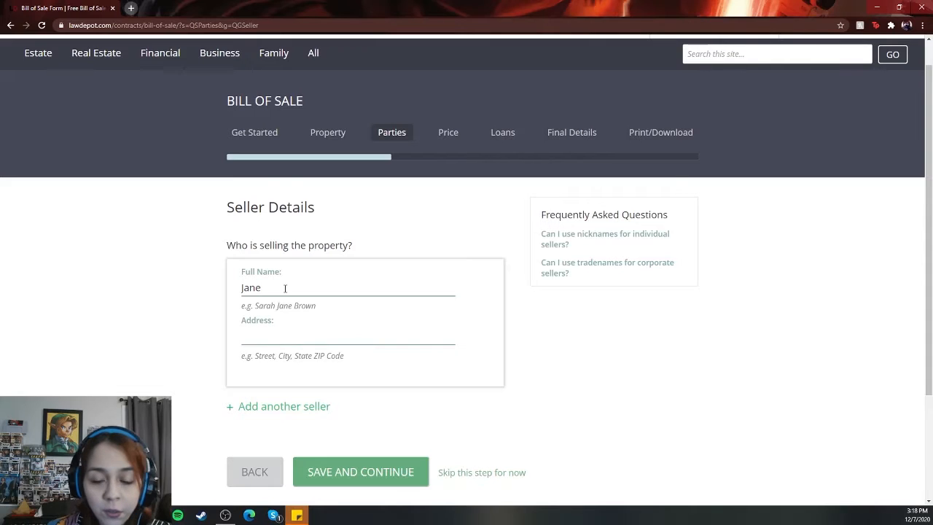
{"action": "left_click", "coordinate": [372, 291]}
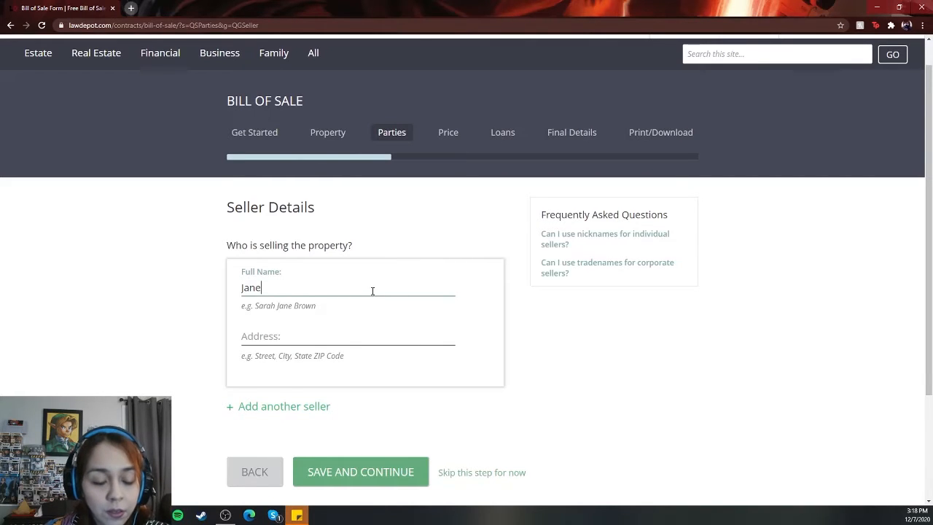
{"action": "type", "text": "Doe"}
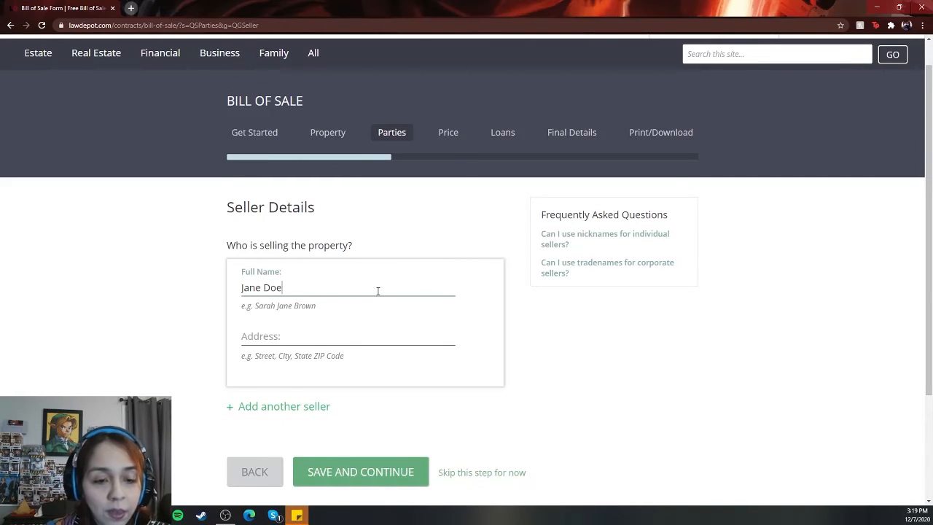
{"action": "left_click", "coordinate": [325, 338]}
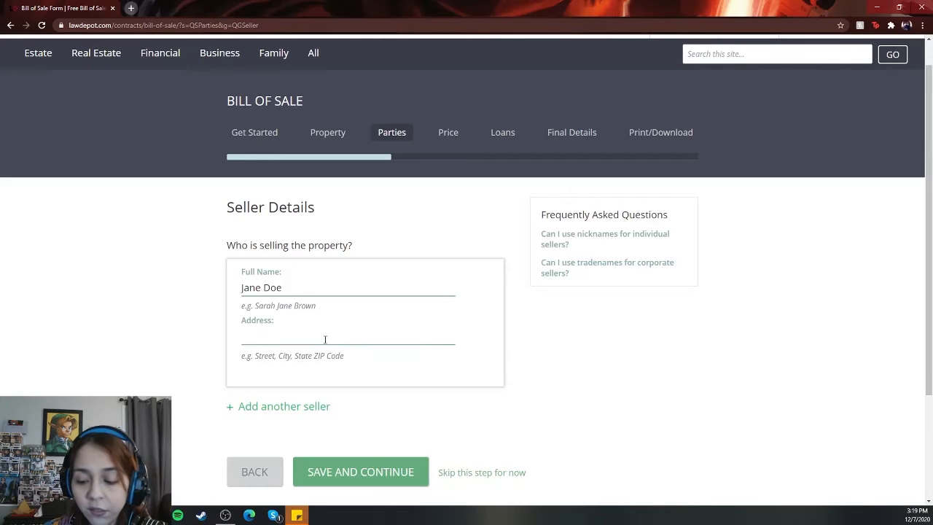
{"action": "type", "text": "1234 Somewhere"}
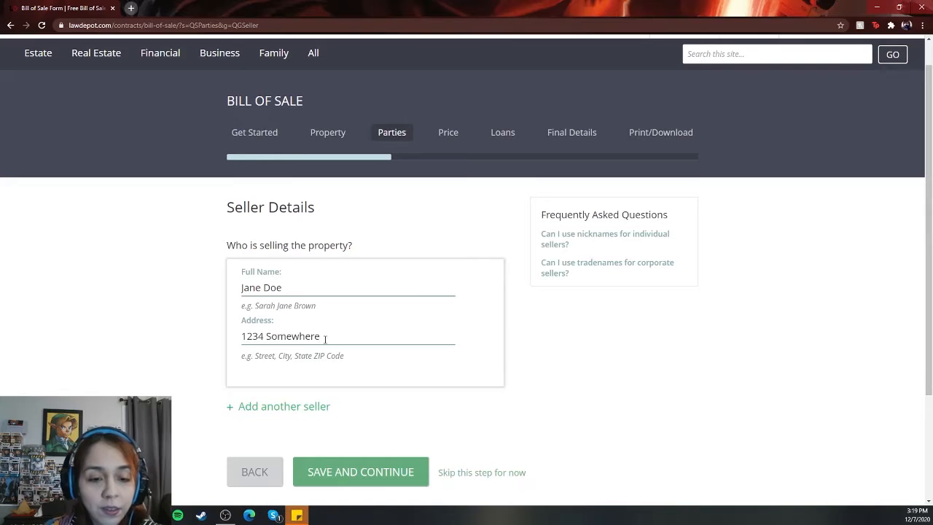
{"action": "scroll", "coordinate": [345, 371], "scroll_direction": "down", "scroll_amount": 1}
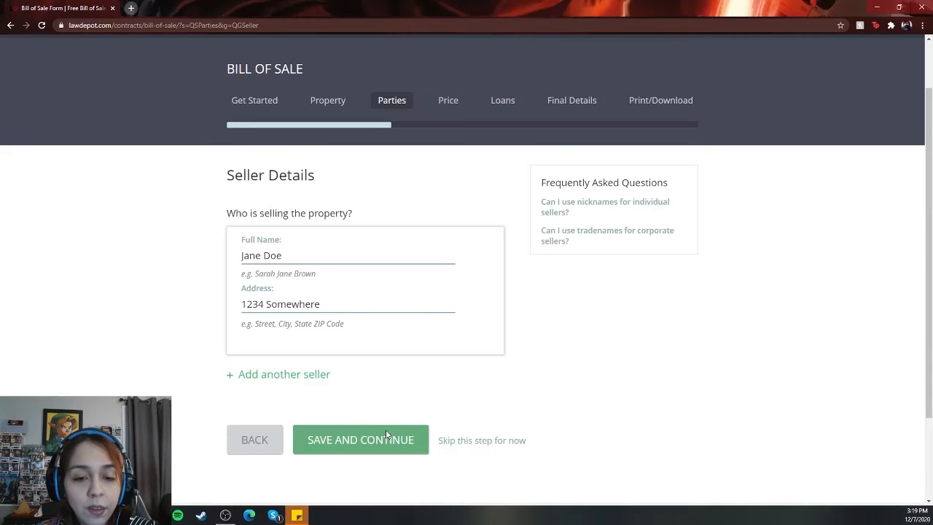
{"action": "left_click", "coordinate": [289, 379]}
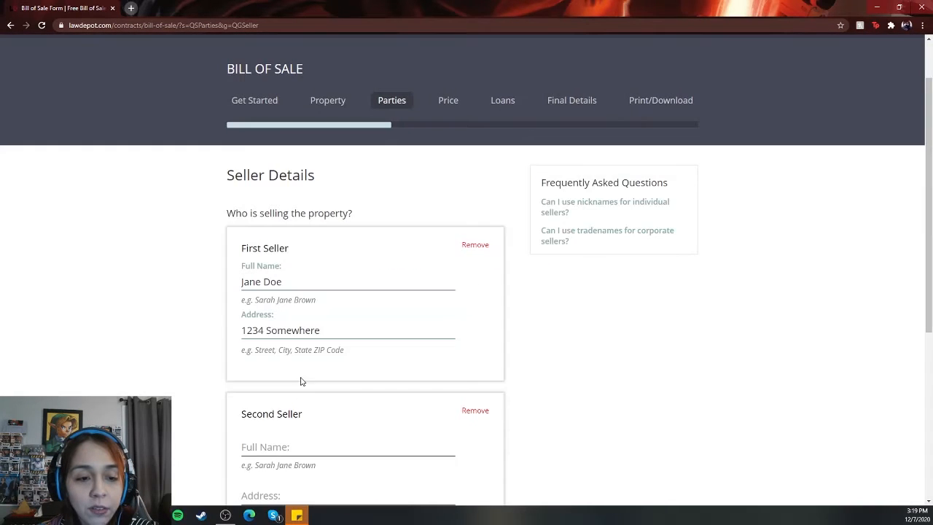
Step: Save the seller details and continue to the buyer details
{"action": "scroll", "coordinate": [306, 379], "scroll_direction": "down", "scroll_amount": 3}
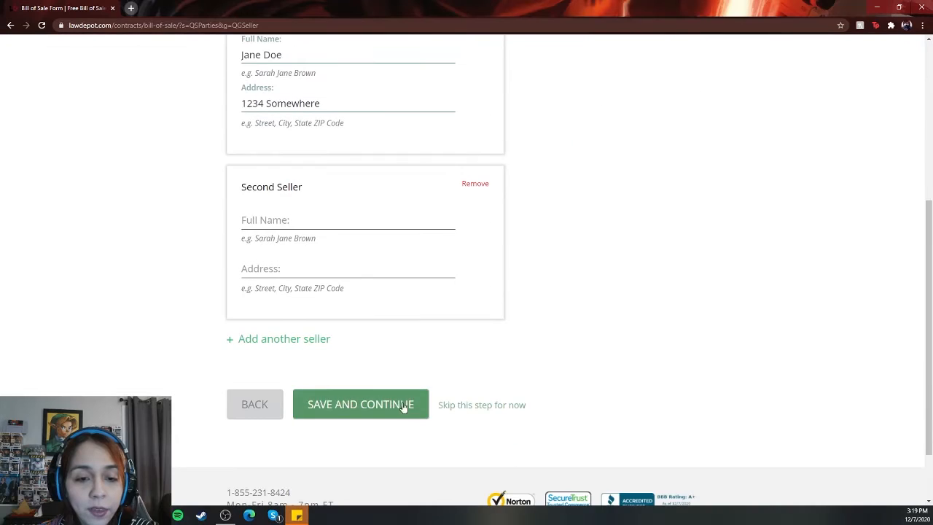
{"action": "left_click", "coordinate": [403, 405]}
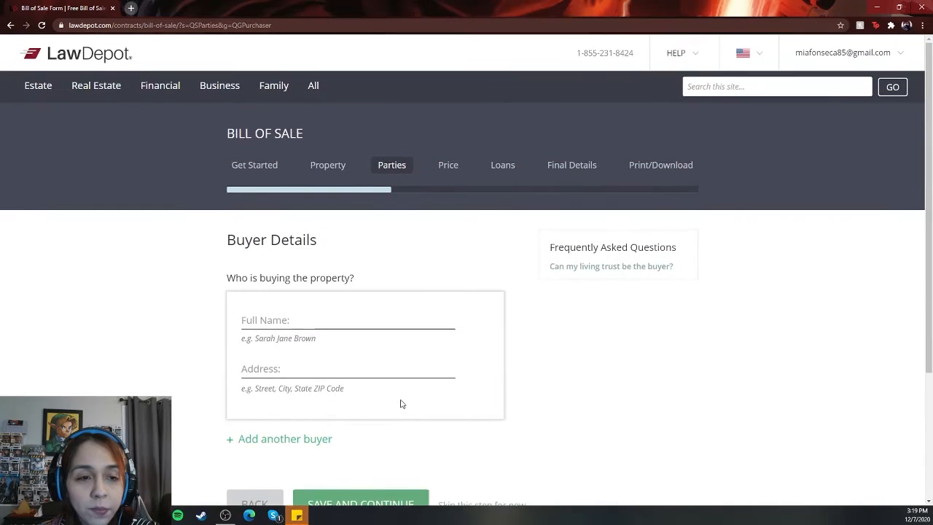
Step: Enter the buyer's full name and street address, then save and continue
{"action": "scroll", "coordinate": [400, 404], "scroll_direction": "down", "scroll_amount": 1}
{"action": "left_click", "coordinate": [268, 258]}
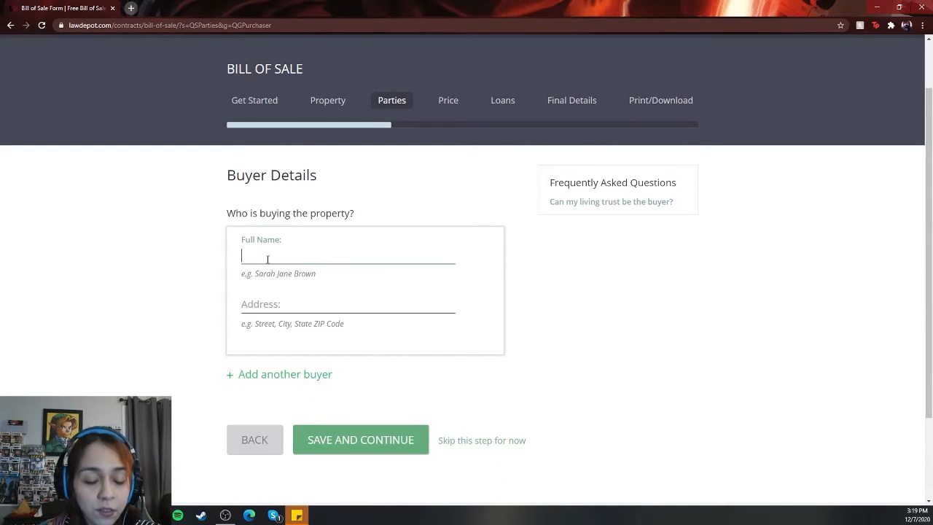
{"action": "type", "text": "John "}
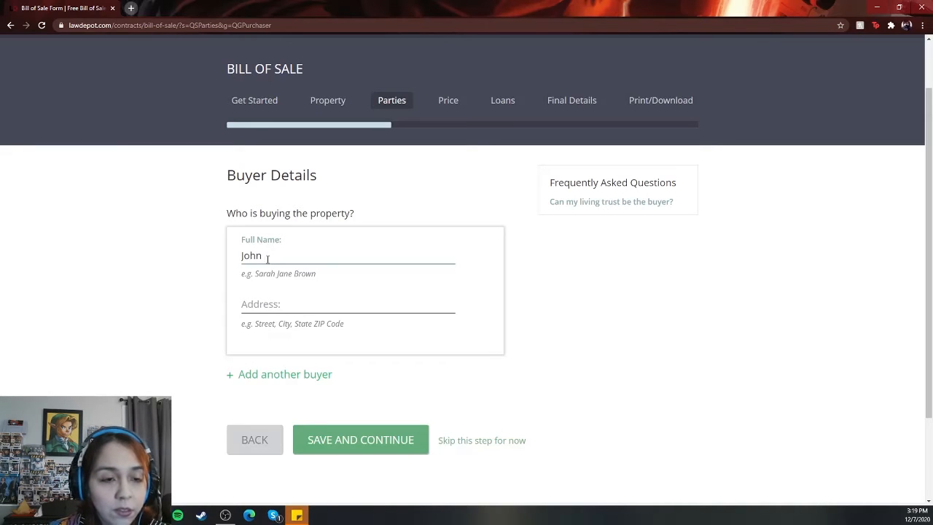
{"action": "type", "text": "Doe"}
{"action": "key", "text": "Tab"}
{"action": "type", "text": "1"}
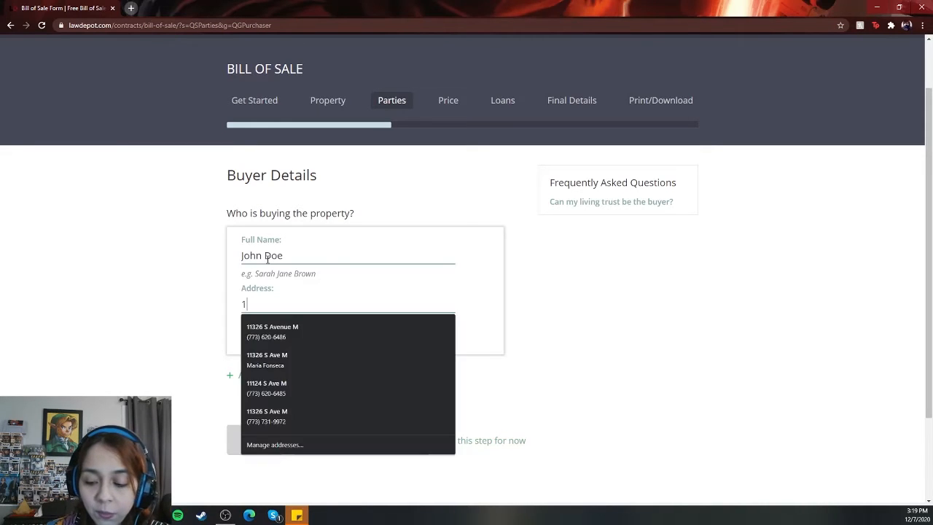
{"action": "type", "text": "234 Elsewher"}
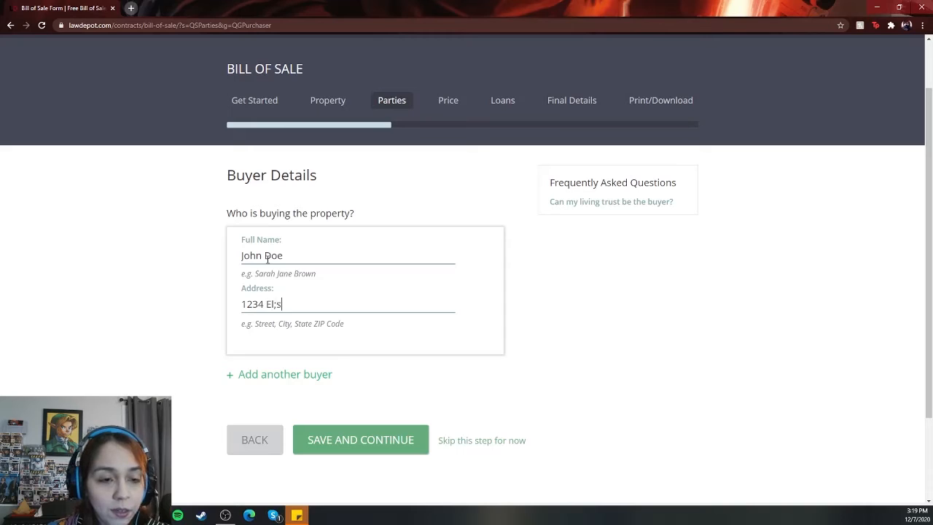
{"action": "type", "text": "e"}
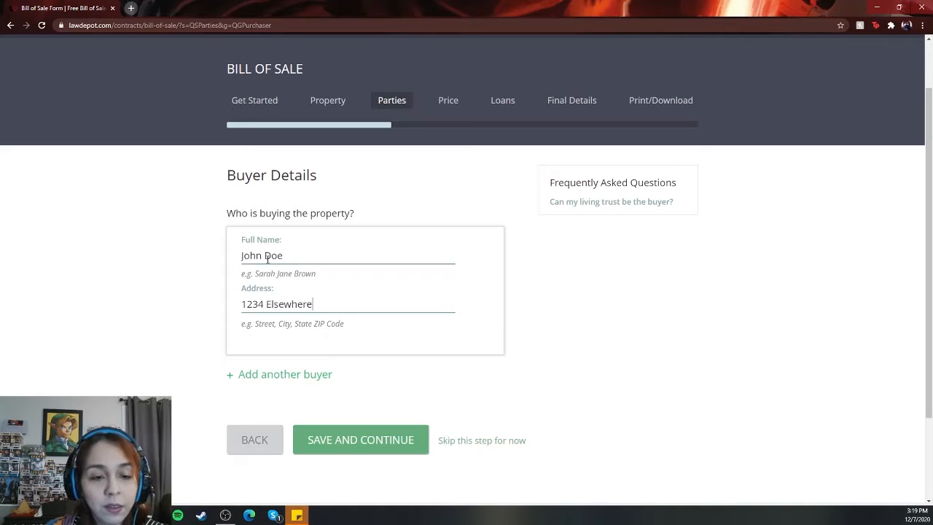
{"action": "left_click", "coordinate": [366, 441]}
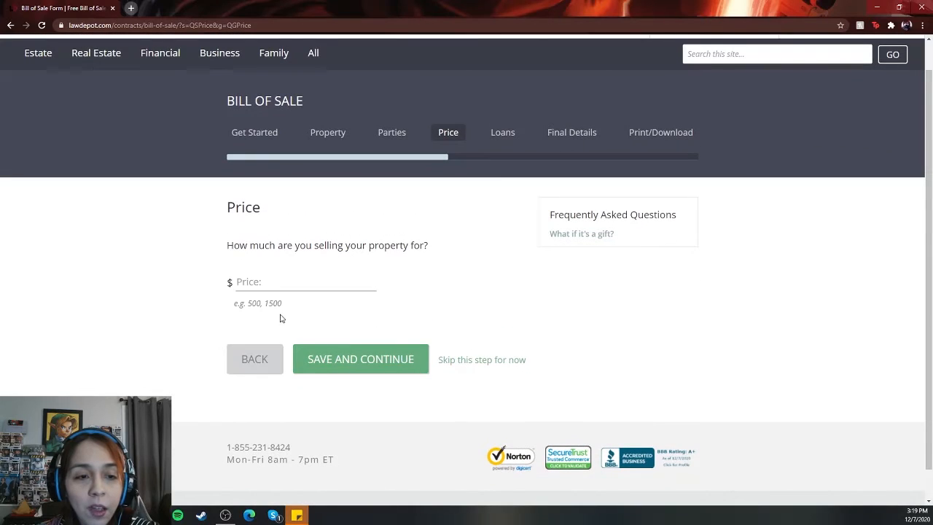
Step: Set the sale price to $550.00 and save and continue
{"action": "left_click", "coordinate": [265, 282]}
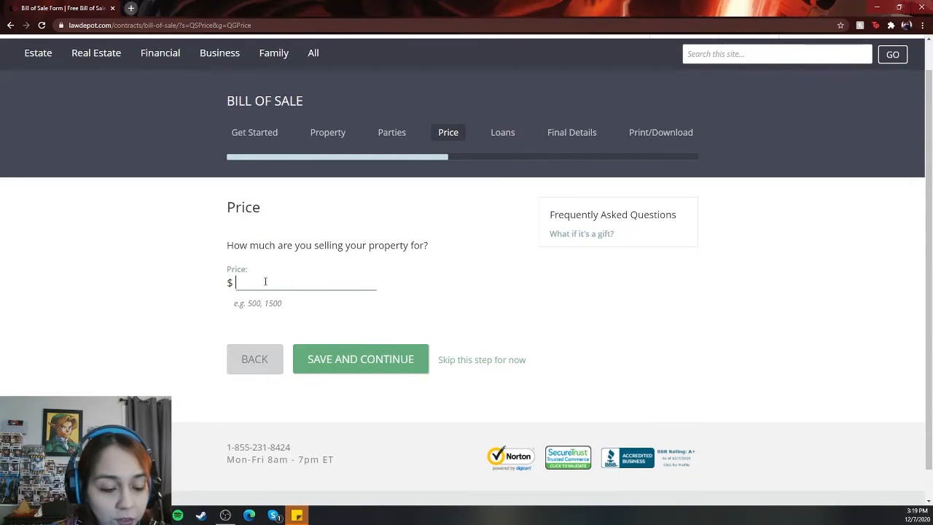
{"action": "type", "text": "550"}
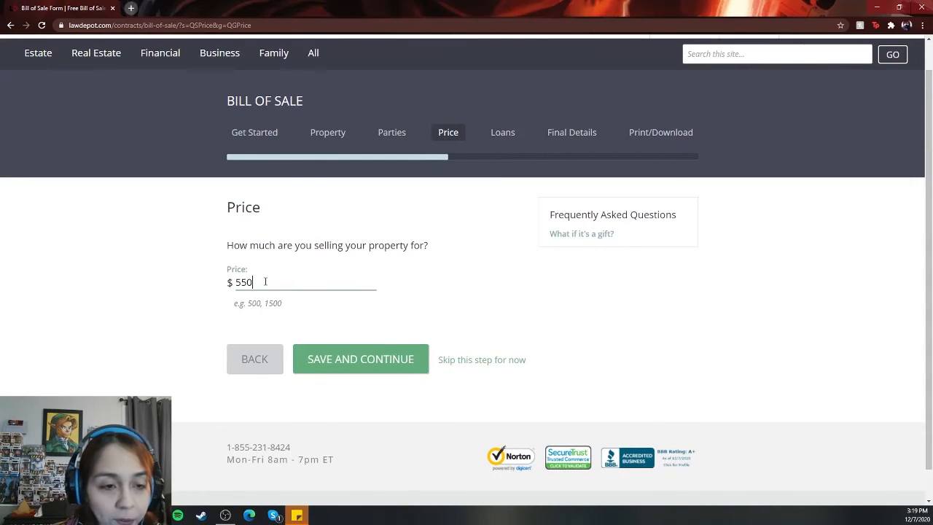
{"action": "type", "text": ".00"}
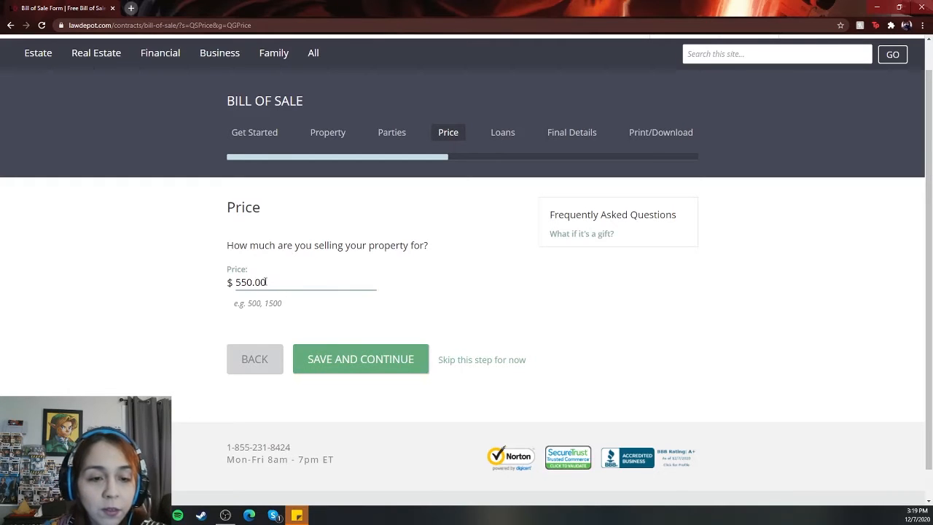
{"action": "left_click", "coordinate": [324, 355]}
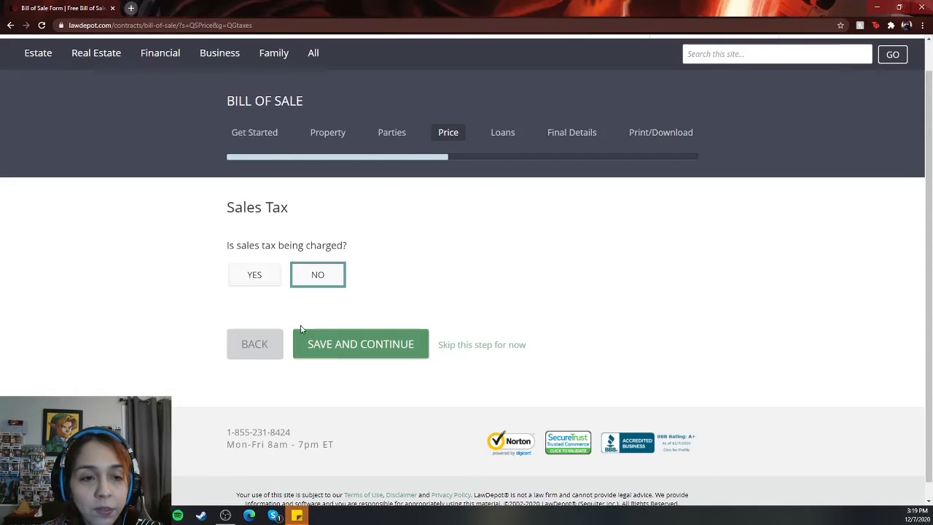
Step: Answer Yes to sales tax being charged and save and continue
{"action": "left_click", "coordinate": [256, 282]}
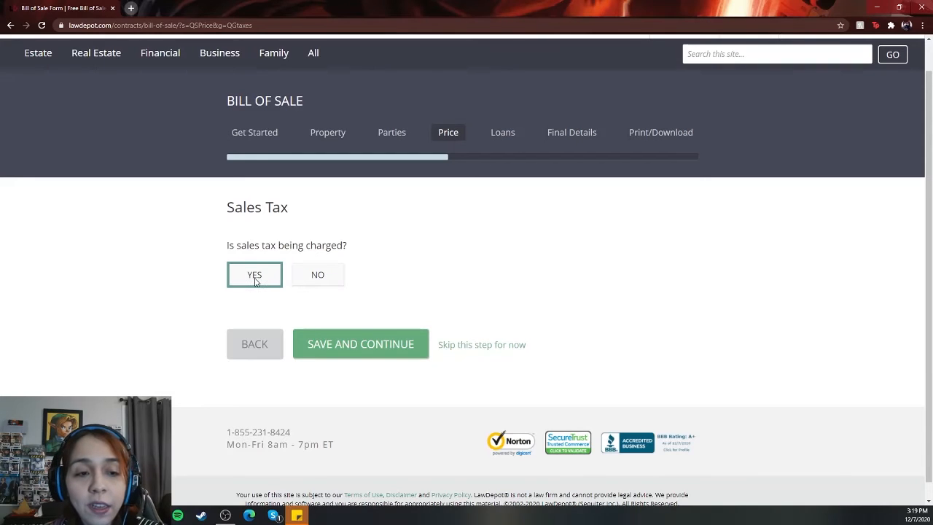
{"action": "left_click", "coordinate": [332, 356]}
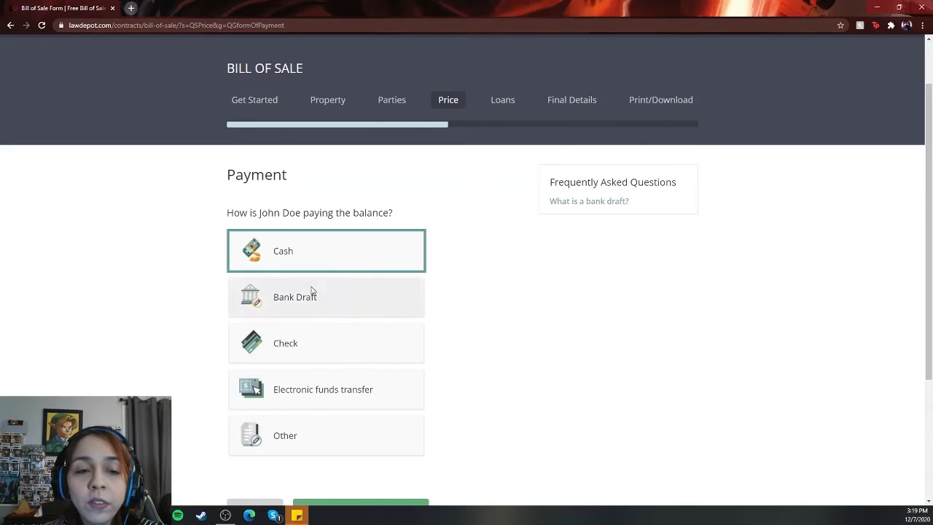
Step: Choose Cash as the buyer's payment method and save and continue
{"action": "scroll", "coordinate": [326, 268], "scroll_direction": "down", "scroll_amount": 1}
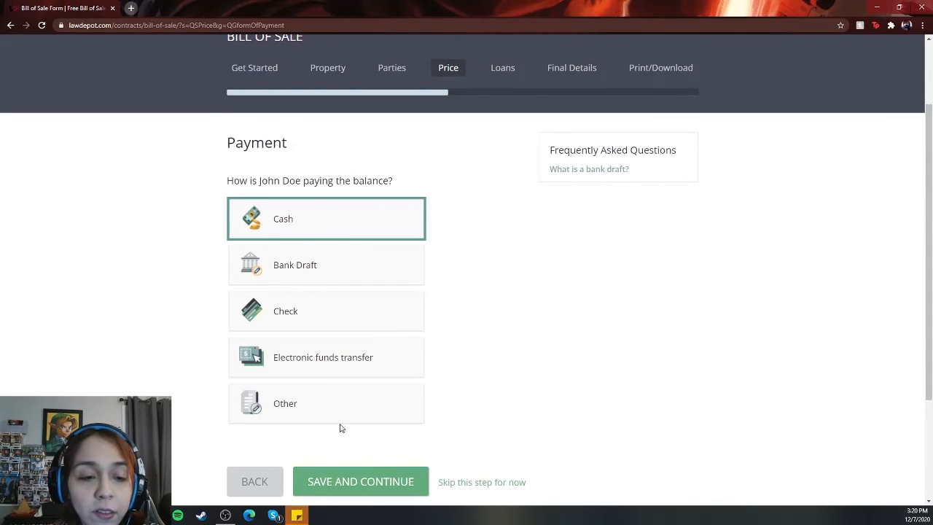
{"action": "left_click", "coordinate": [293, 214]}
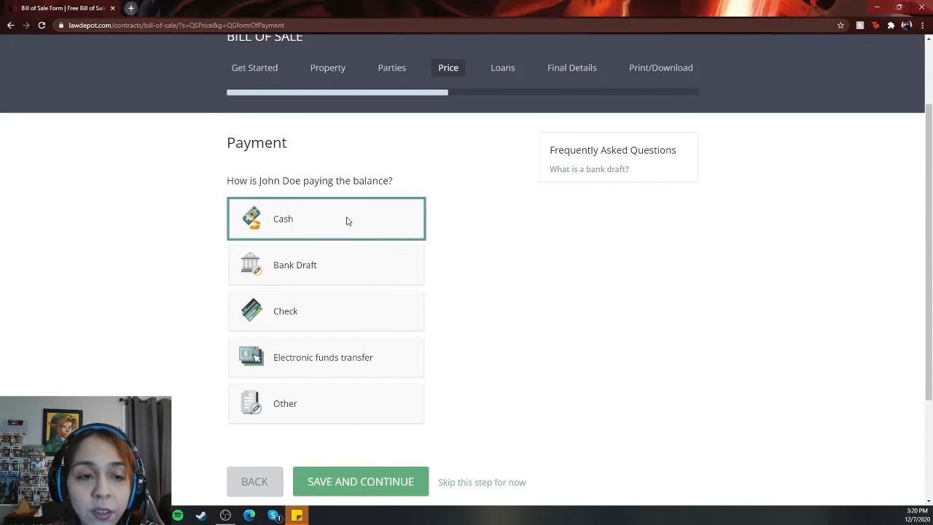
{"action": "scroll", "coordinate": [347, 221], "scroll_direction": "down", "scroll_amount": 1}
{"action": "left_click", "coordinate": [357, 414]}
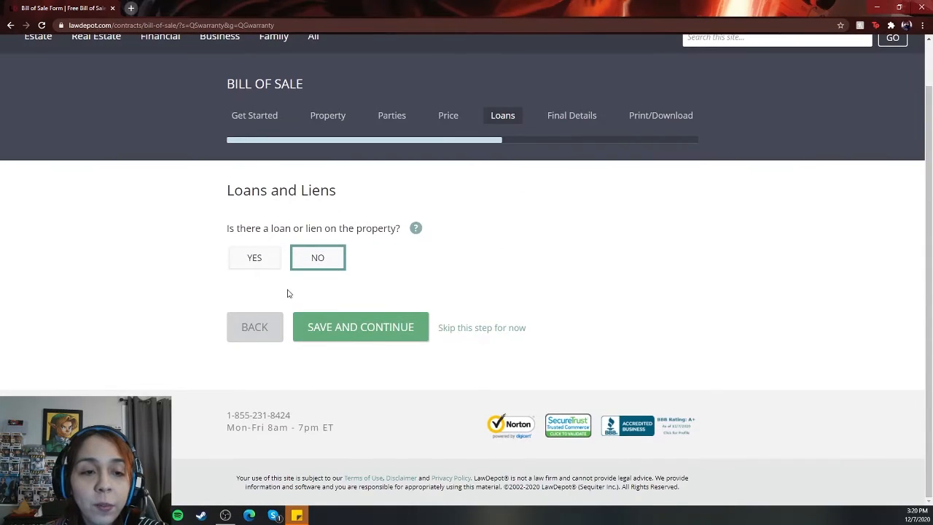
Step: Answer No to a loan or lien on the property and save and continue
{"action": "left_click", "coordinate": [330, 252]}
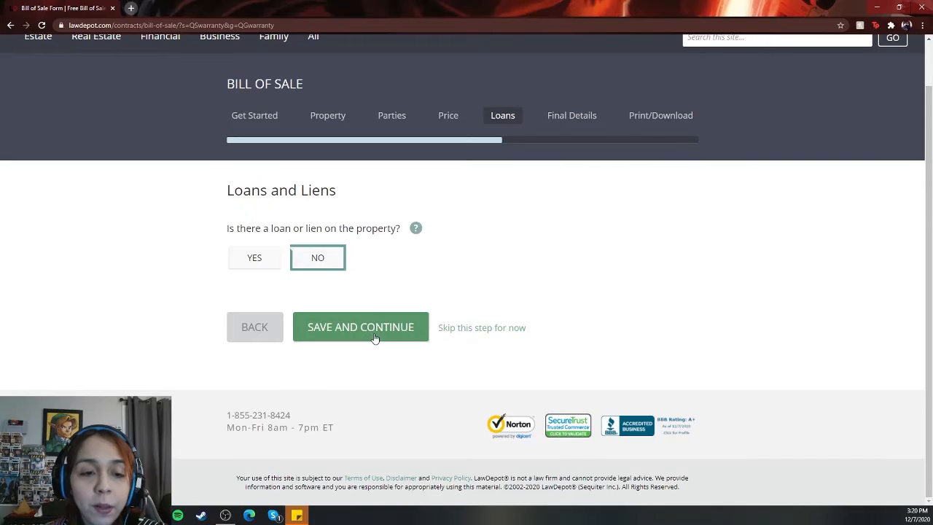
{"action": "left_click", "coordinate": [375, 334]}
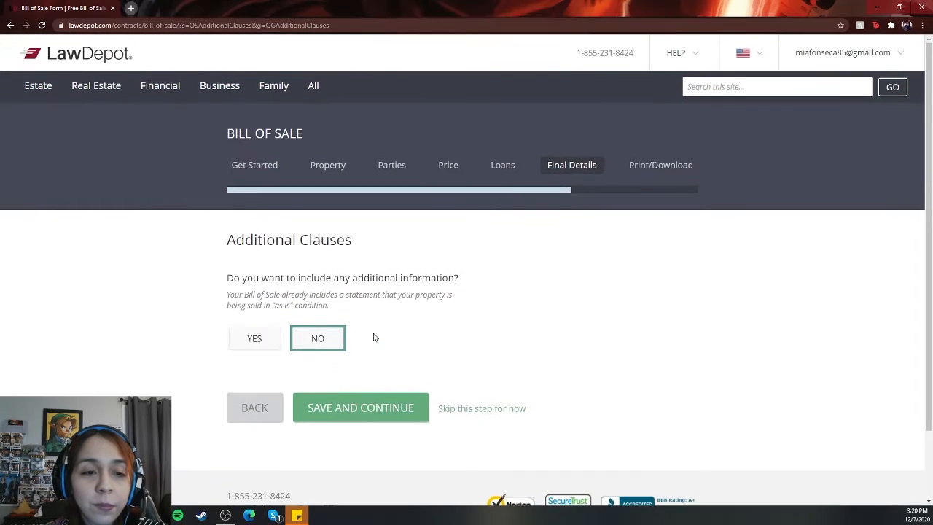
Step: Add an additional clause reading "30 day vet check up guaranteed" and save and continue
{"action": "scroll", "coordinate": [350, 307], "scroll_direction": "down", "scroll_amount": 1}
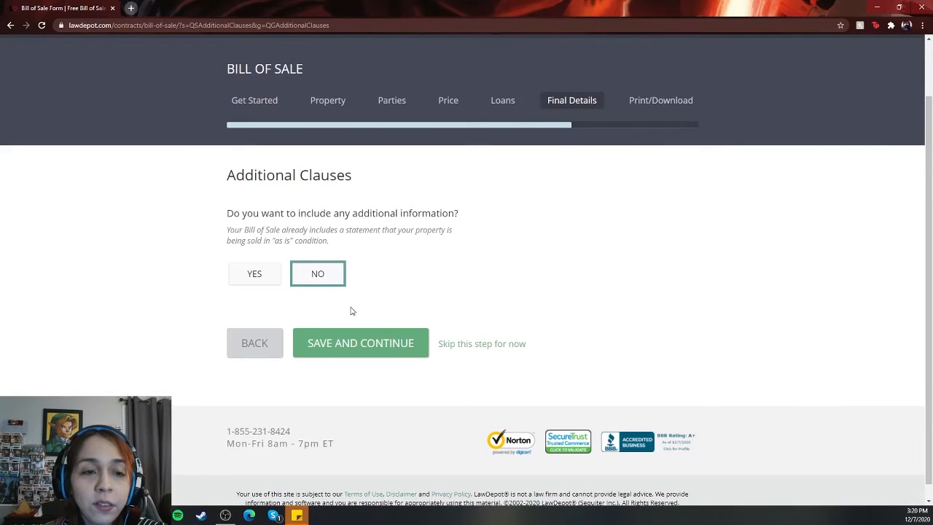
{"action": "left_click", "coordinate": [251, 282]}
{"action": "scroll", "coordinate": [325, 344], "scroll_direction": "down", "scroll_amount": 1}
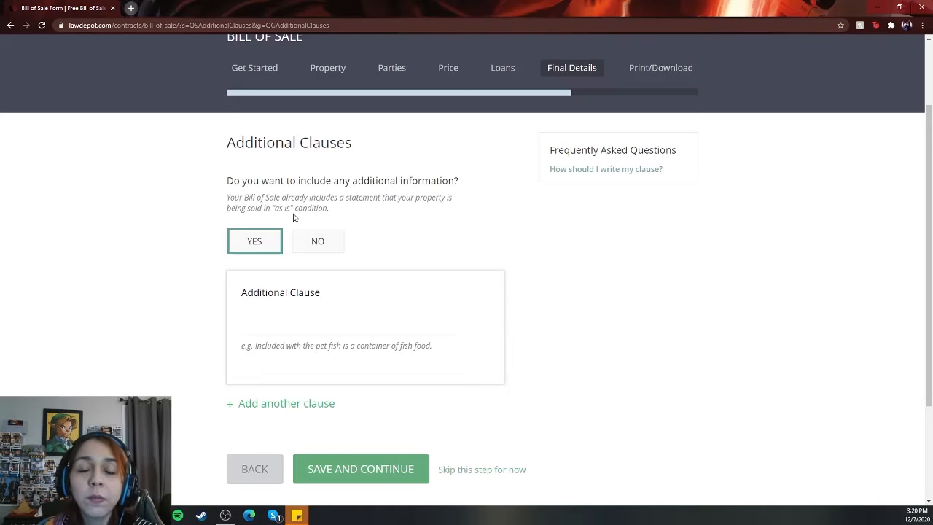
{"action": "left_click", "coordinate": [300, 317]}
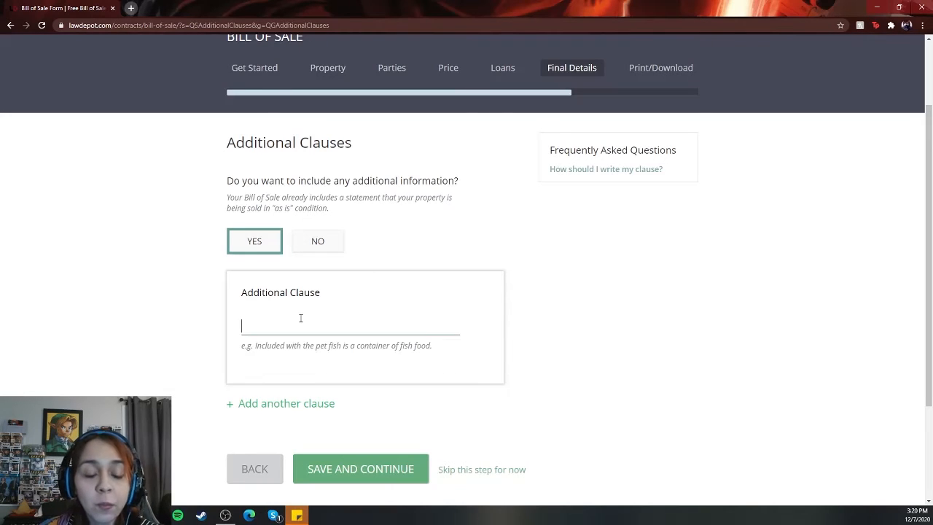
{"action": "type", "text": "30 "}
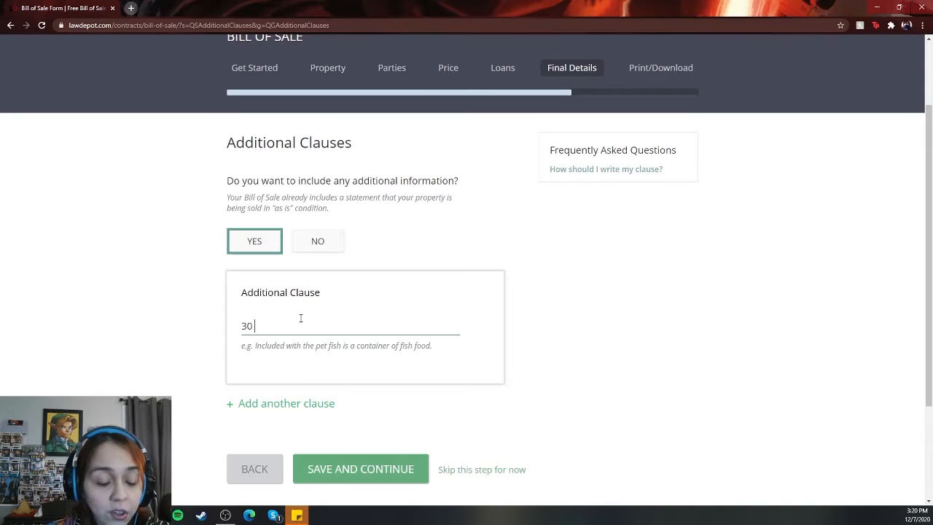
{"action": "type", "text": "day"}
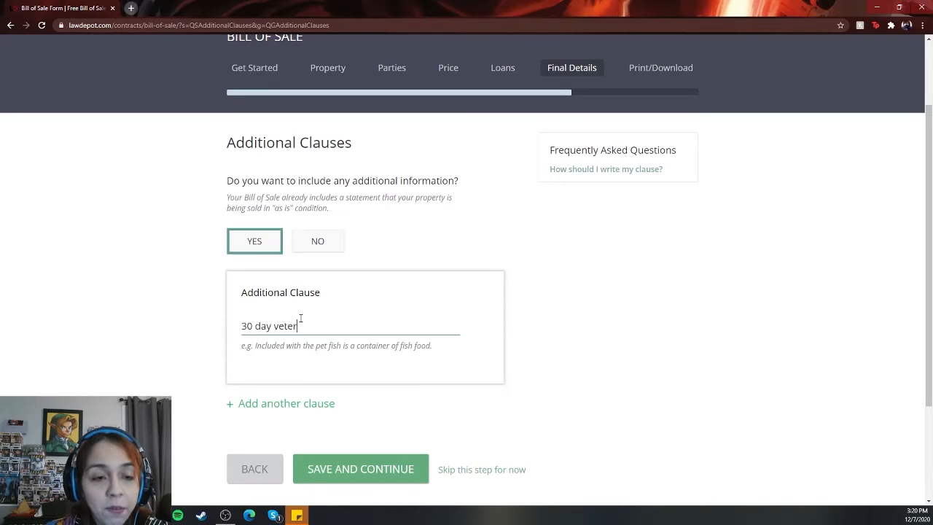
{"action": "type", "text": " vet check up gua"}
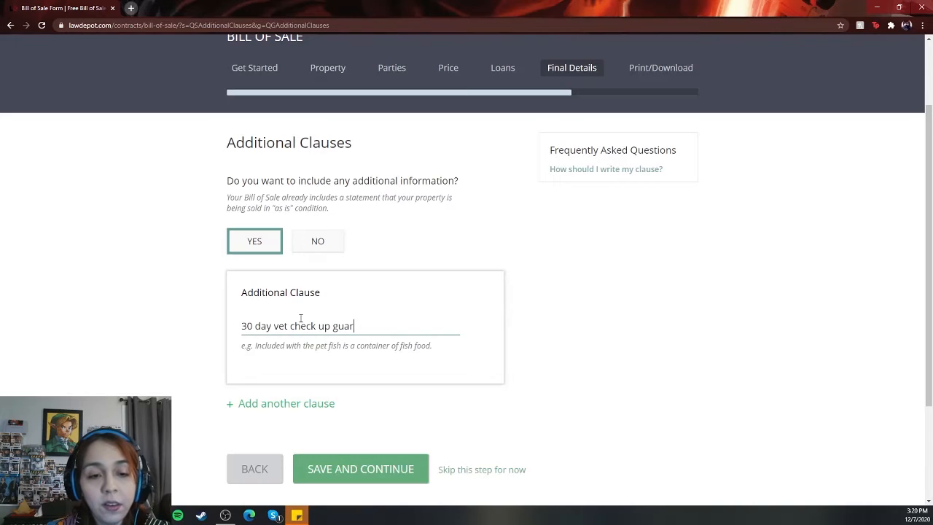
{"action": "type", "text": "ranteed"}
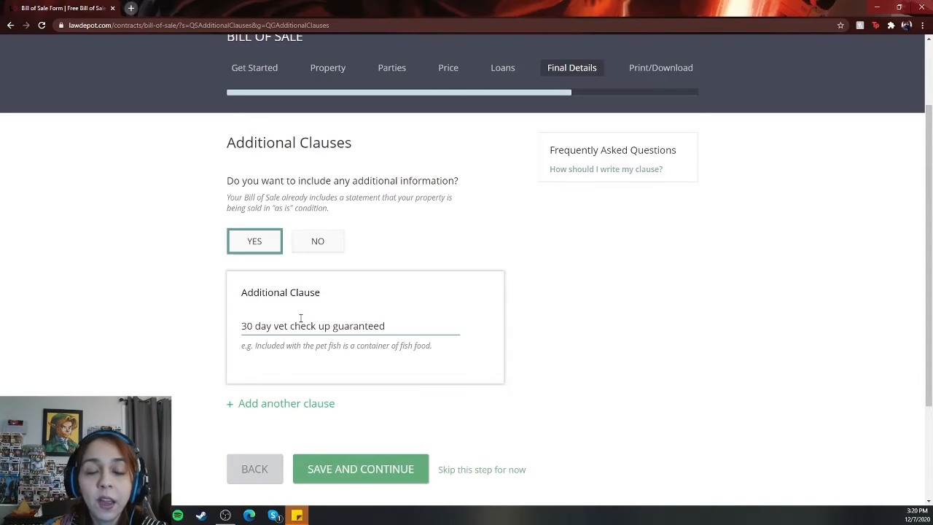
{"action": "scroll", "coordinate": [373, 406], "scroll_direction": "down", "scroll_amount": 2}
{"action": "left_click", "coordinate": [373, 406]}
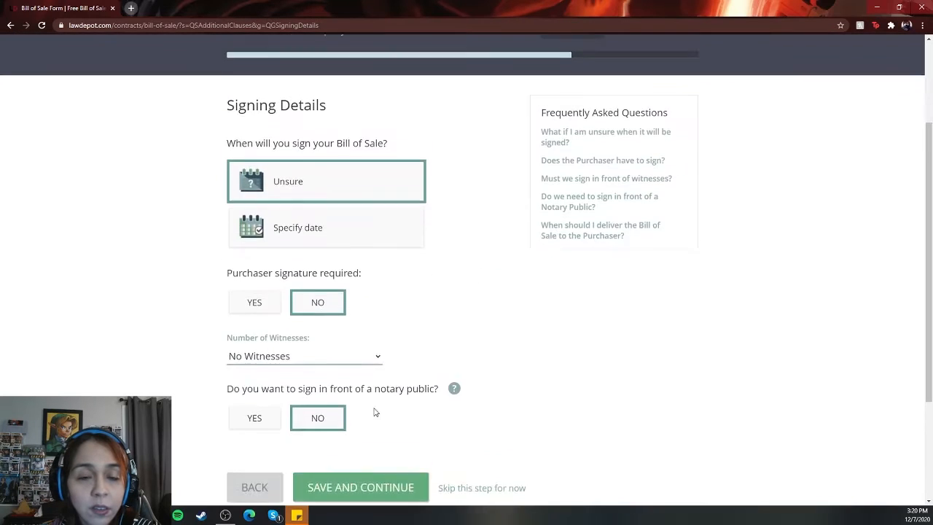
Step: Keep the default signing details with no witnesses or notary and save to open the Bill of Sale preview
{"action": "scroll", "coordinate": [374, 412], "scroll_direction": "down", "scroll_amount": 1}
{"action": "scroll", "coordinate": [375, 412], "scroll_direction": "down", "scroll_amount": 2}
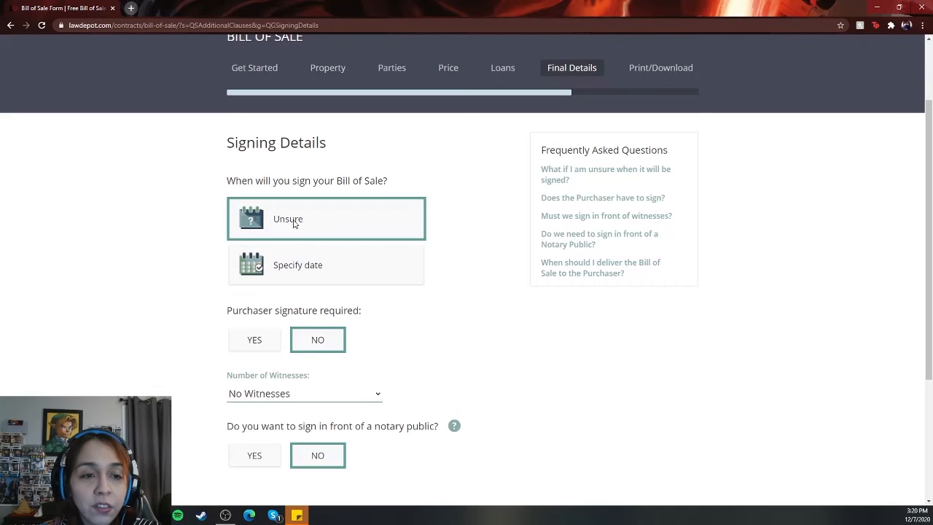
{"action": "scroll", "coordinate": [380, 295], "scroll_direction": "down", "scroll_amount": 2}
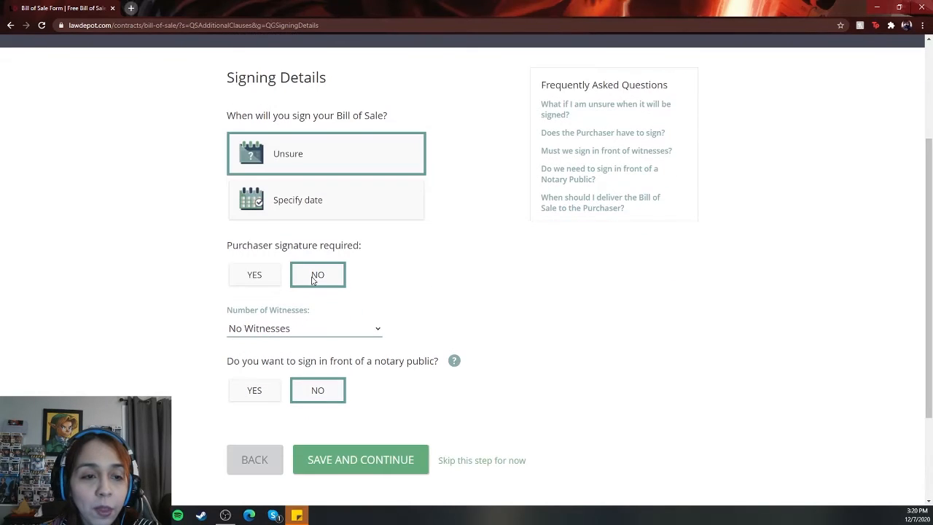
{"action": "left_click", "coordinate": [378, 332]}
{"action": "left_click", "coordinate": [372, 336]}
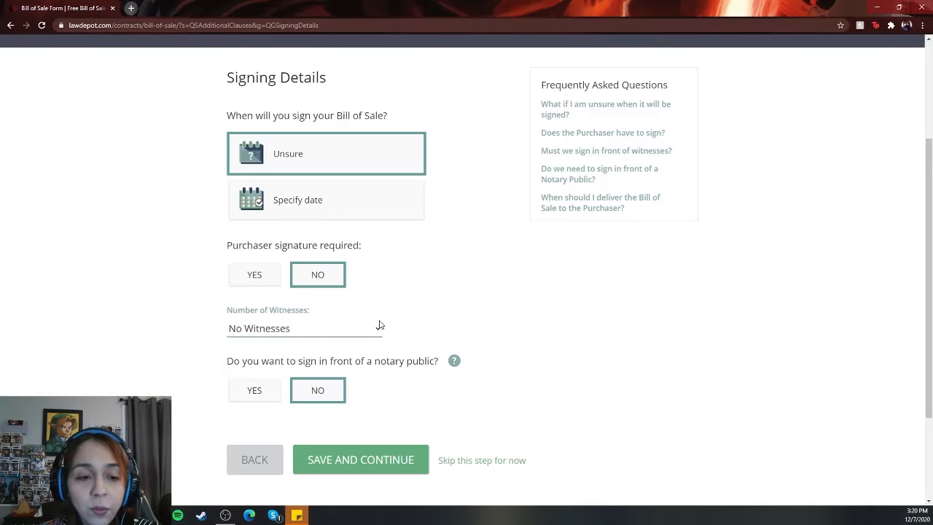
{"action": "scroll", "coordinate": [413, 364], "scroll_direction": "down", "scroll_amount": 1}
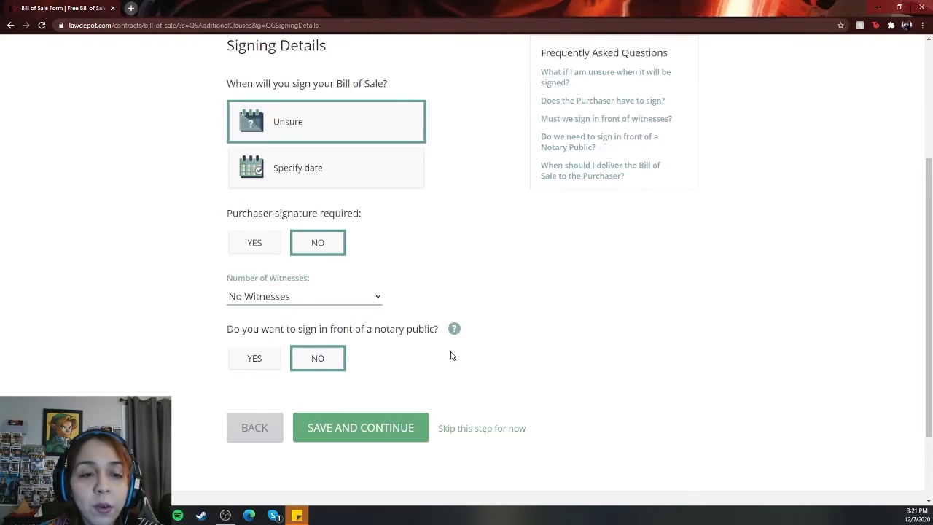
{"action": "scroll", "coordinate": [451, 356], "scroll_direction": "down", "scroll_amount": 1}
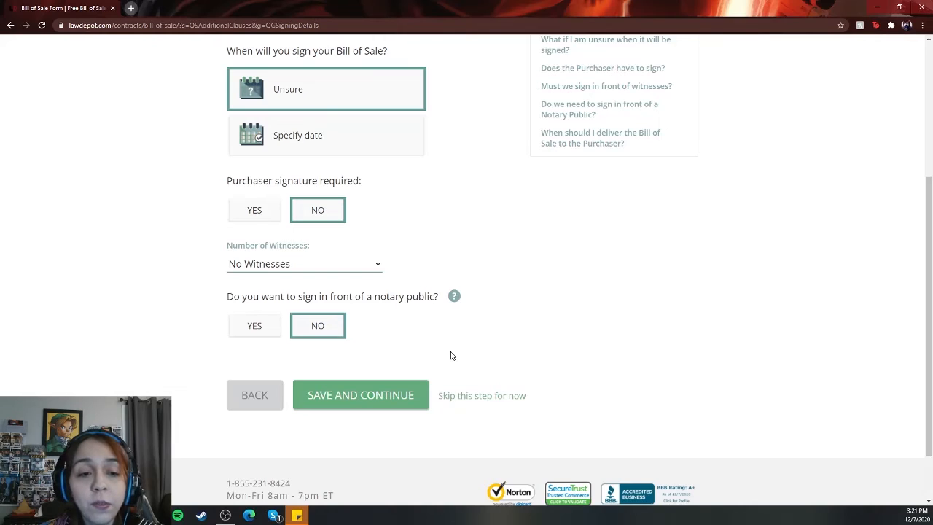
{"action": "scroll", "coordinate": [448, 335], "scroll_direction": "down", "scroll_amount": 1}
{"action": "scroll", "coordinate": [448, 332], "scroll_direction": "up", "scroll_amount": 2}
{"action": "scroll", "coordinate": [446, 340], "scroll_direction": "down", "scroll_amount": 1}
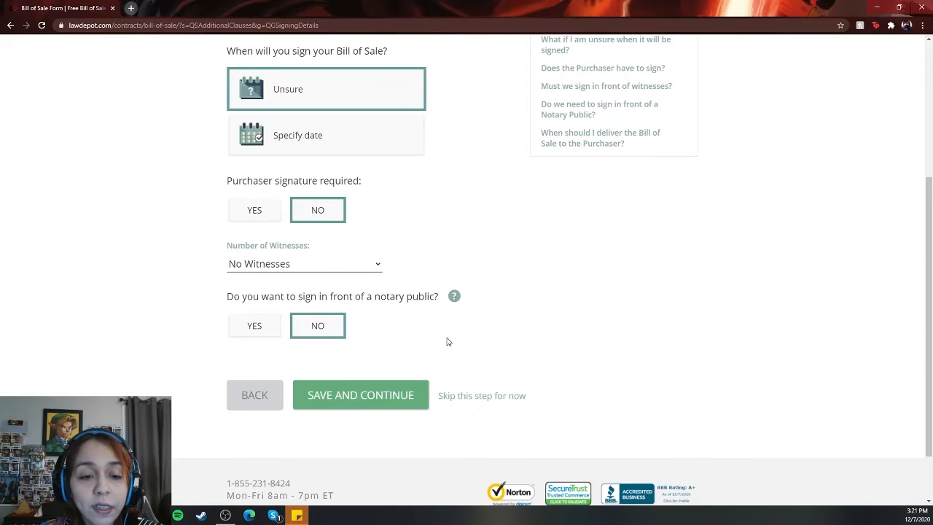
{"action": "left_click", "coordinate": [350, 398]}
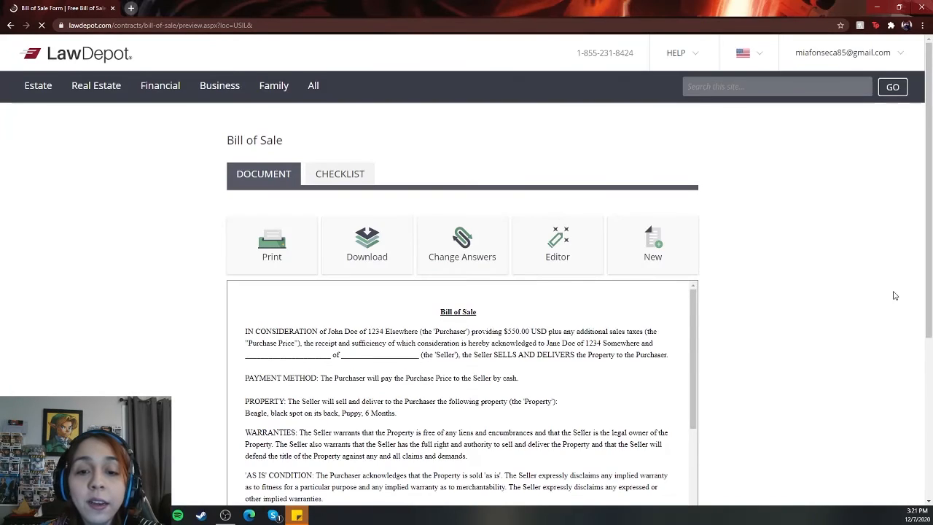
{"action": "scroll", "coordinate": [895, 295], "scroll_direction": "down", "scroll_amount": 2}
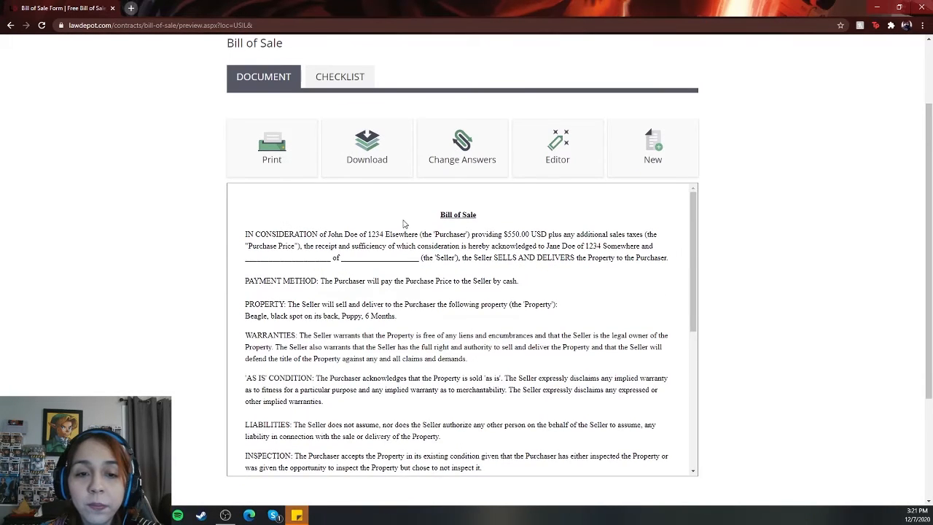
Step: Read through the finished Bill of Sale preview down to the signature lines
{"action": "scroll", "coordinate": [389, 244], "scroll_direction": "down", "scroll_amount": 1}
{"action": "scroll", "coordinate": [388, 260], "scroll_direction": "up", "scroll_amount": 1}
{"action": "scroll", "coordinate": [466, 281], "scroll_direction": "down", "scroll_amount": 2}
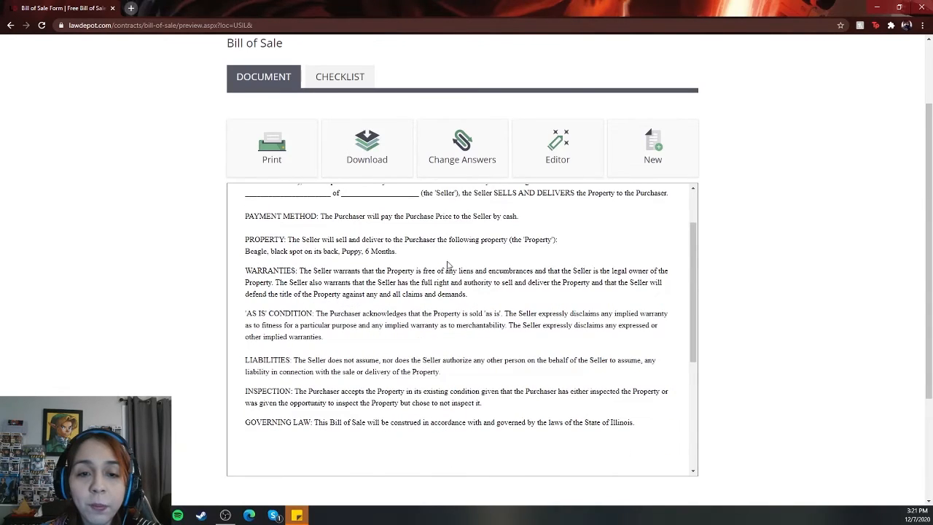
{"action": "scroll", "coordinate": [411, 279], "scroll_direction": "down", "scroll_amount": 1}
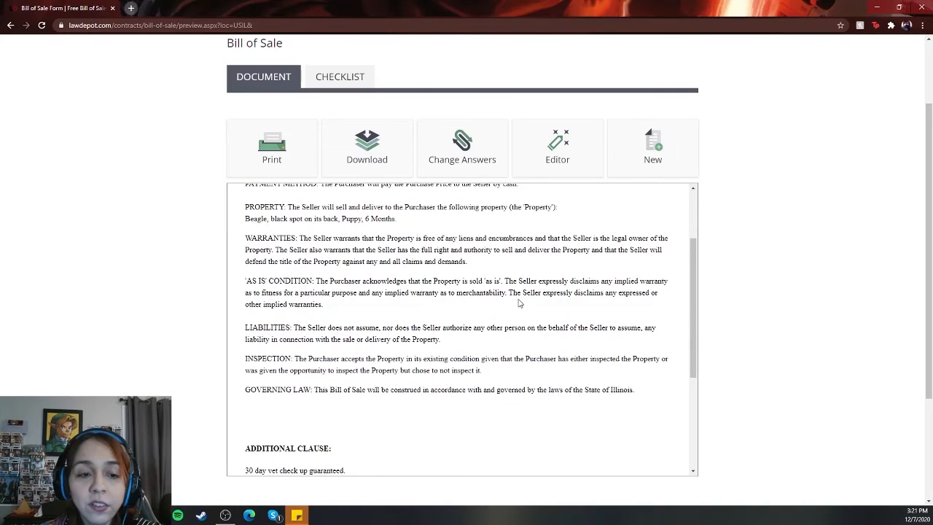
{"action": "scroll", "coordinate": [310, 327], "scroll_direction": "down", "scroll_amount": 1}
{"action": "scroll", "coordinate": [302, 338], "scroll_direction": "down", "scroll_amount": 5}
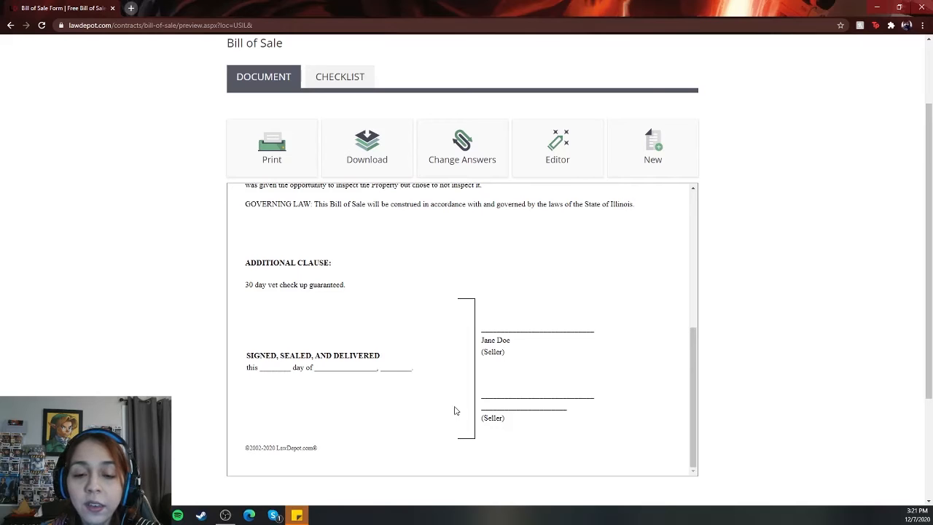
{"action": "scroll", "coordinate": [554, 391], "scroll_direction": "down", "scroll_amount": 4}
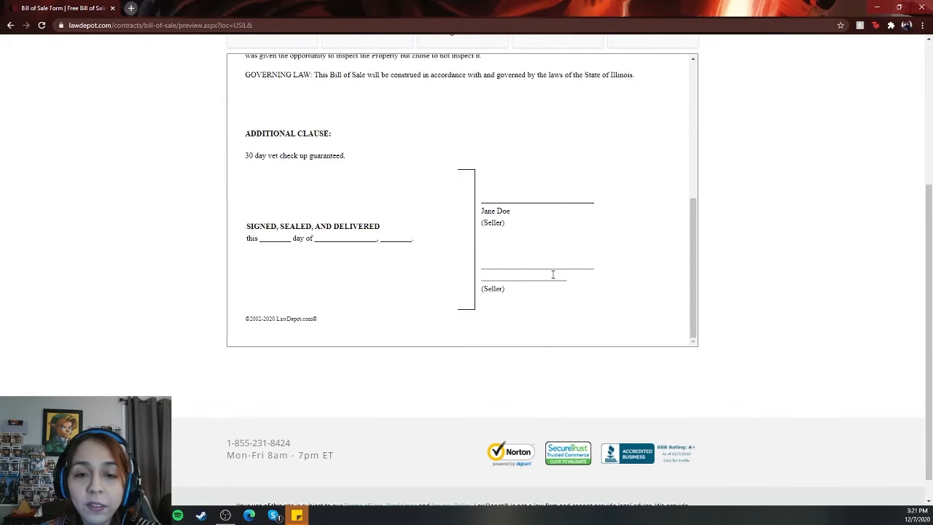
{"action": "scroll", "coordinate": [529, 273], "scroll_direction": "up", "scroll_amount": 3}
{"action": "scroll", "coordinate": [765, 374], "scroll_direction": "up", "scroll_amount": 4}
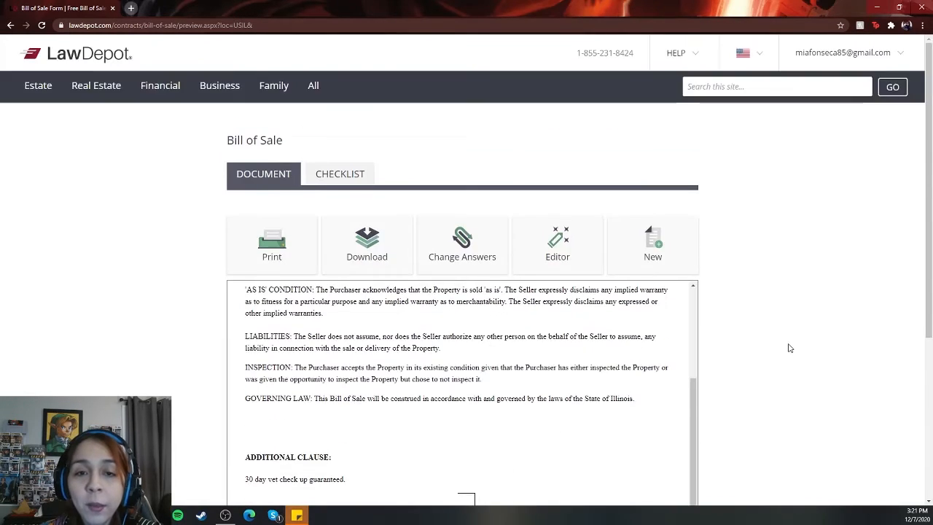
{"action": "scroll", "coordinate": [774, 366], "scroll_direction": "down", "scroll_amount": 1}
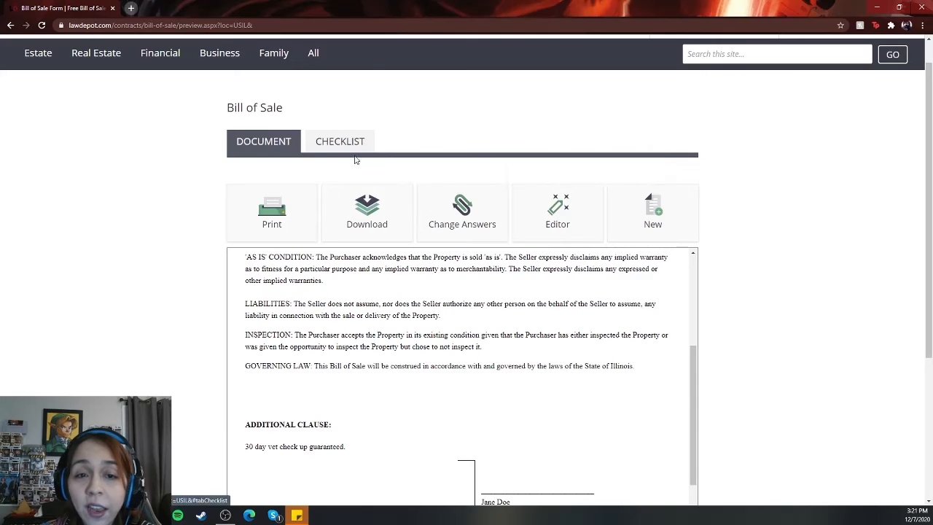
Step: Open Change Answers to revisit the questionnaire, then go back to the document preview
{"action": "left_click", "coordinate": [447, 207]}
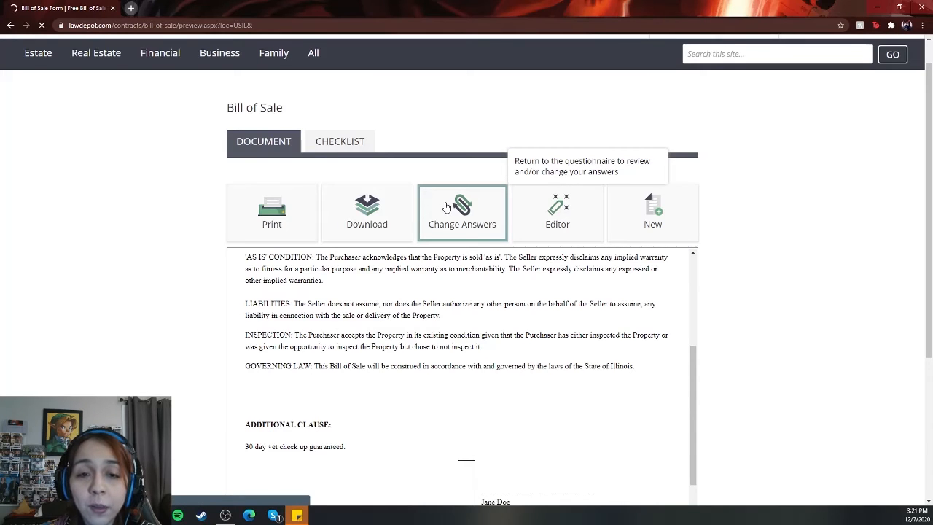
{"action": "scroll", "coordinate": [483, 272], "scroll_direction": "down", "scroll_amount": 4}
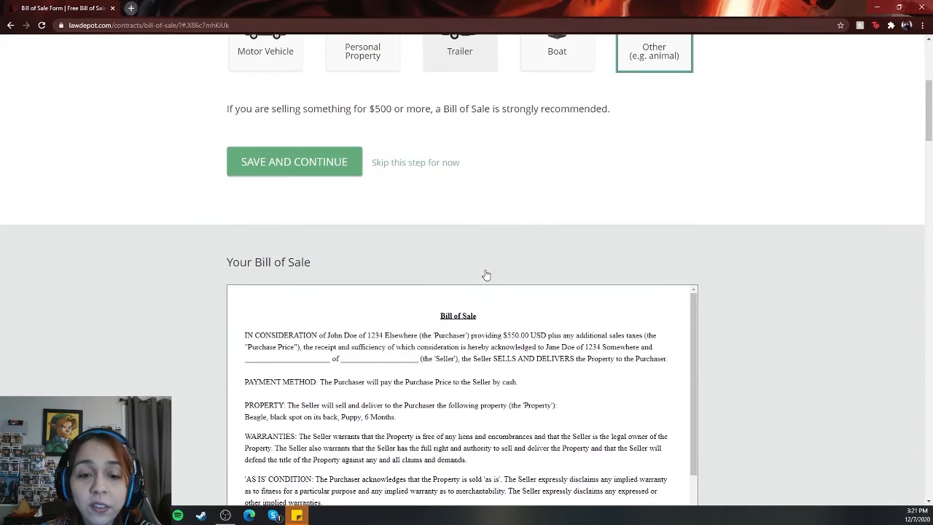
{"action": "scroll", "coordinate": [486, 276], "scroll_direction": "down", "scroll_amount": 8}
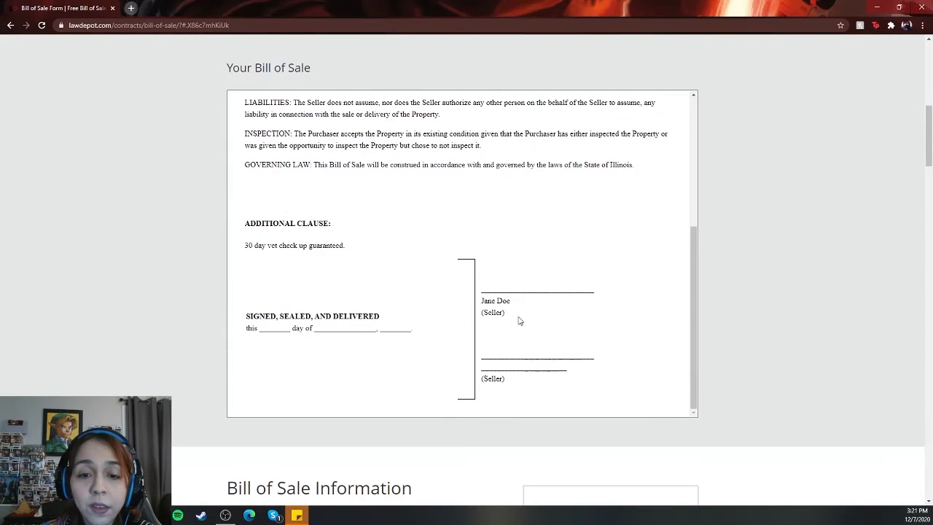
{"action": "scroll", "coordinate": [510, 321], "scroll_direction": "up", "scroll_amount": 8}
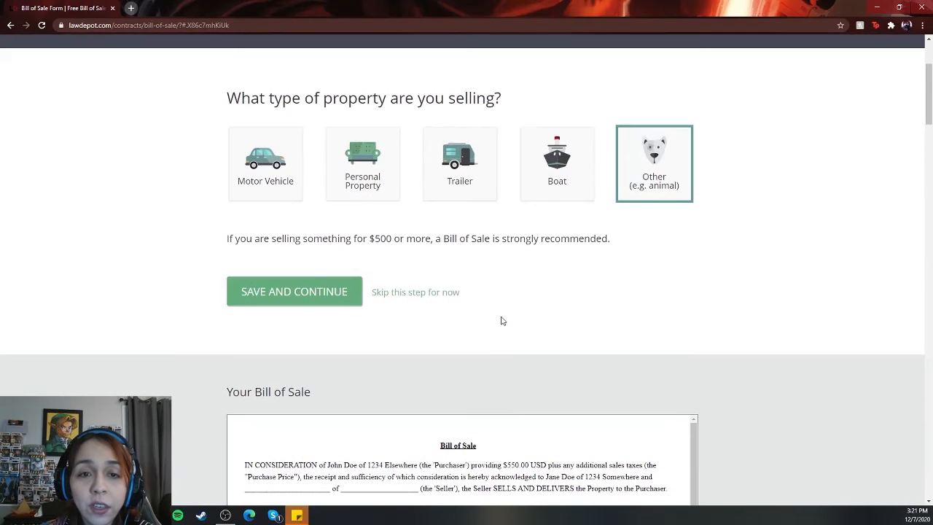
{"action": "left_click", "coordinate": [288, 293]}
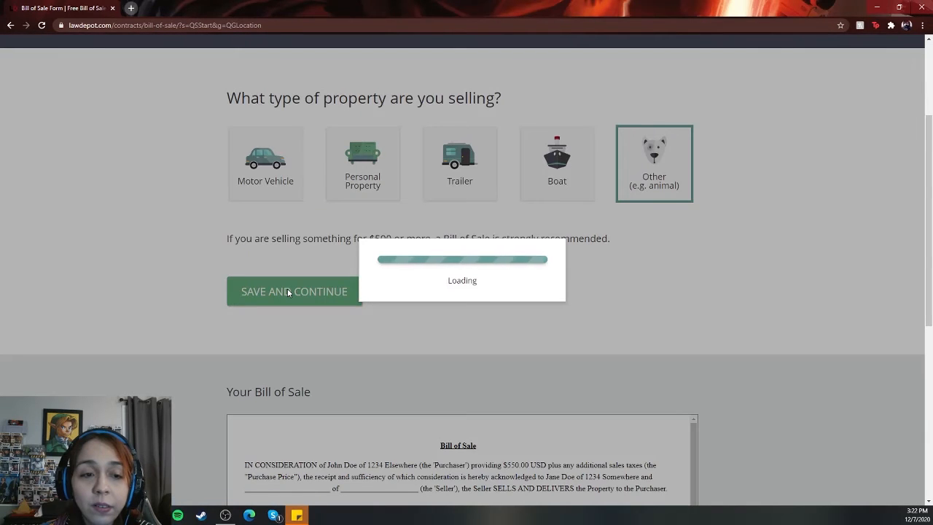
{"action": "scroll", "coordinate": [310, 306], "scroll_direction": "down", "scroll_amount": 1}
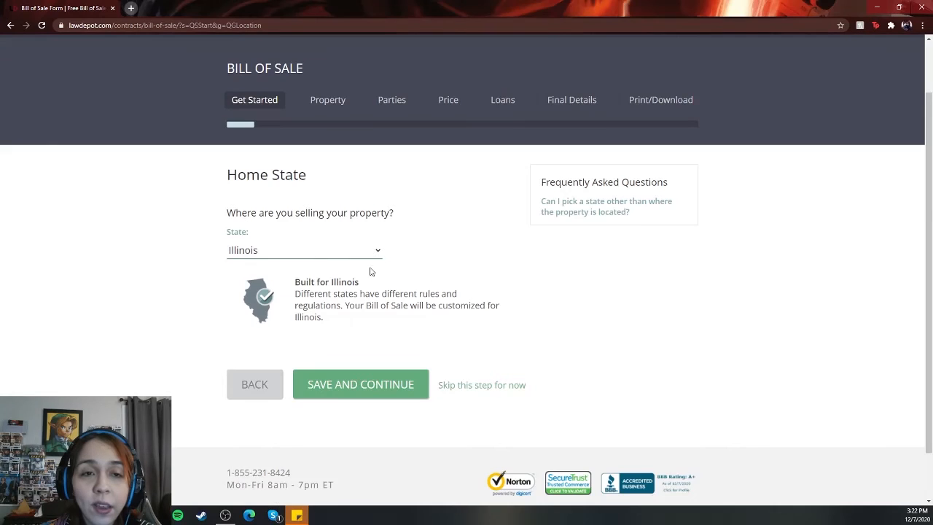
{"action": "scroll", "coordinate": [429, 306], "scroll_direction": "up", "scroll_amount": 1}
{"action": "scroll", "coordinate": [429, 321], "scroll_direction": "down", "scroll_amount": 1}
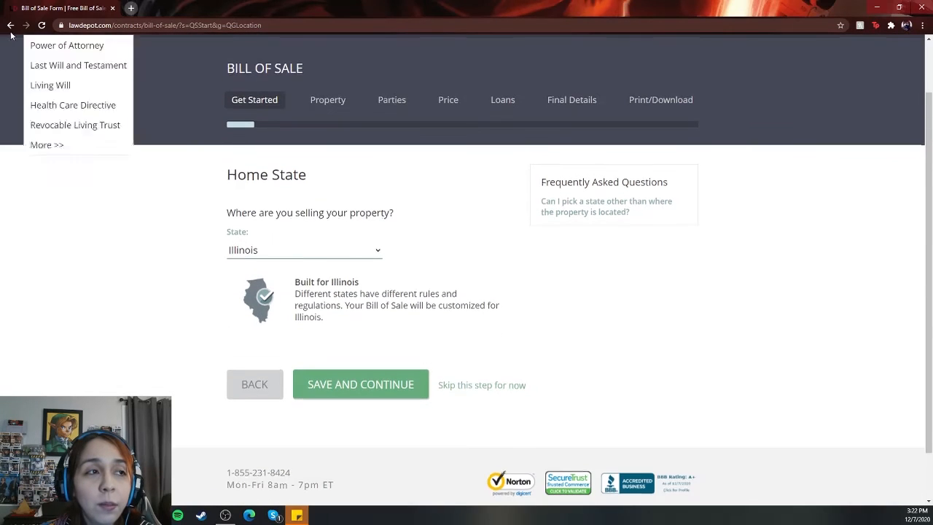
{"action": "left_click", "coordinate": [10, 25]}
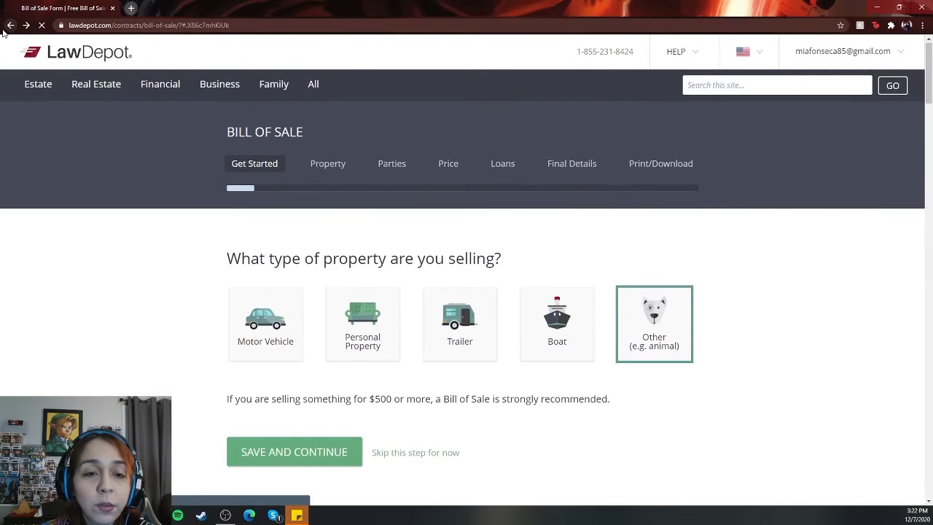
{"action": "left_click", "coordinate": [10, 24]}
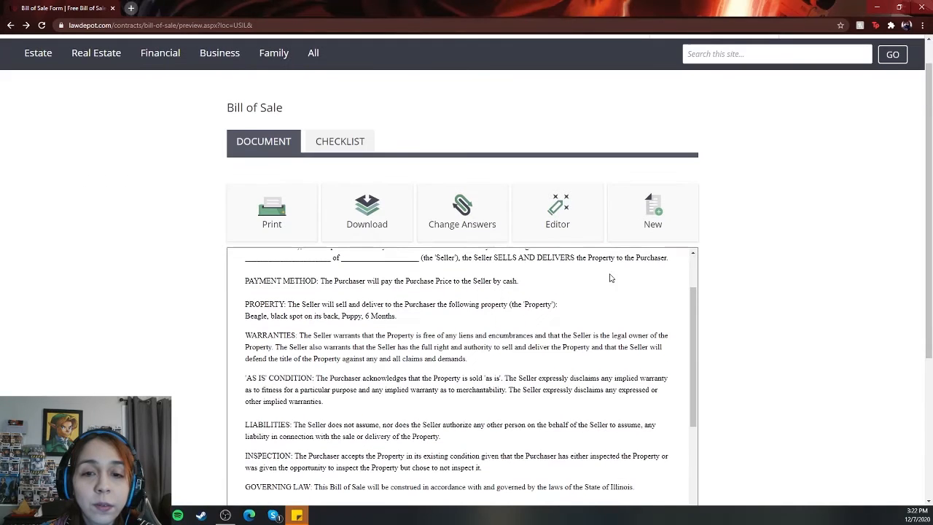
Step: Open the Bill of Sale in the Editor and dismiss the welcome message
{"action": "left_click", "coordinate": [567, 217]}
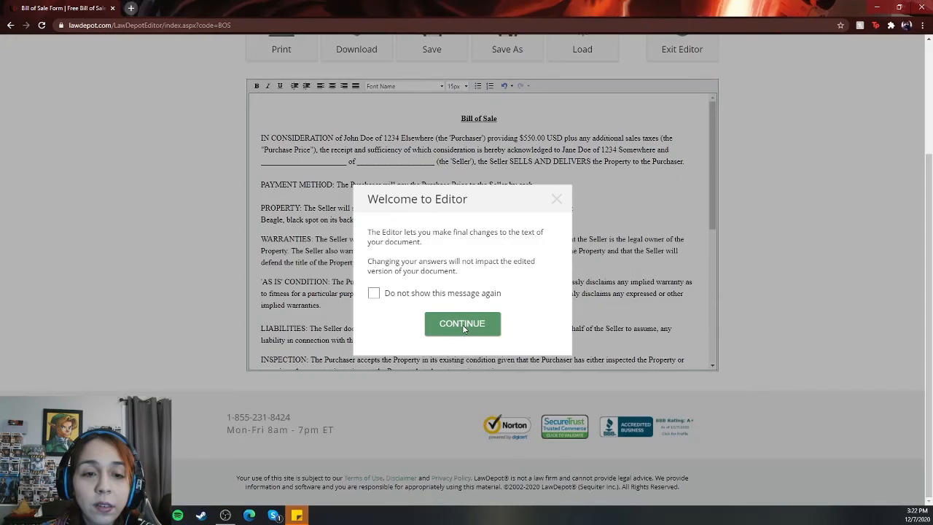
{"action": "left_click", "coordinate": [469, 326]}
{"action": "scroll", "coordinate": [521, 253], "scroll_direction": "down", "scroll_amount": 1}
{"action": "scroll", "coordinate": [521, 253], "scroll_direction": "up", "scroll_amount": 1}
{"action": "scroll", "coordinate": [521, 253], "scroll_direction": "down", "scroll_amount": 5}
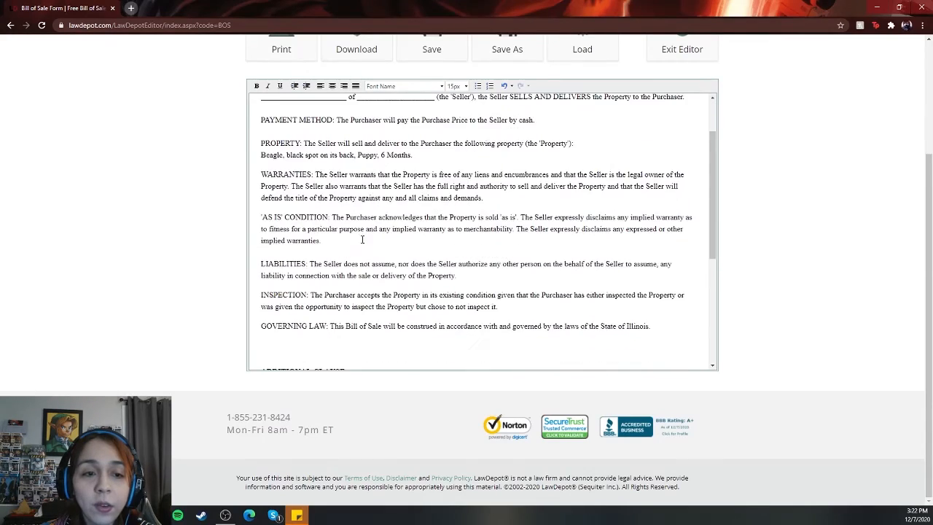
{"action": "scroll", "coordinate": [577, 321], "scroll_direction": "up", "scroll_amount": 7}
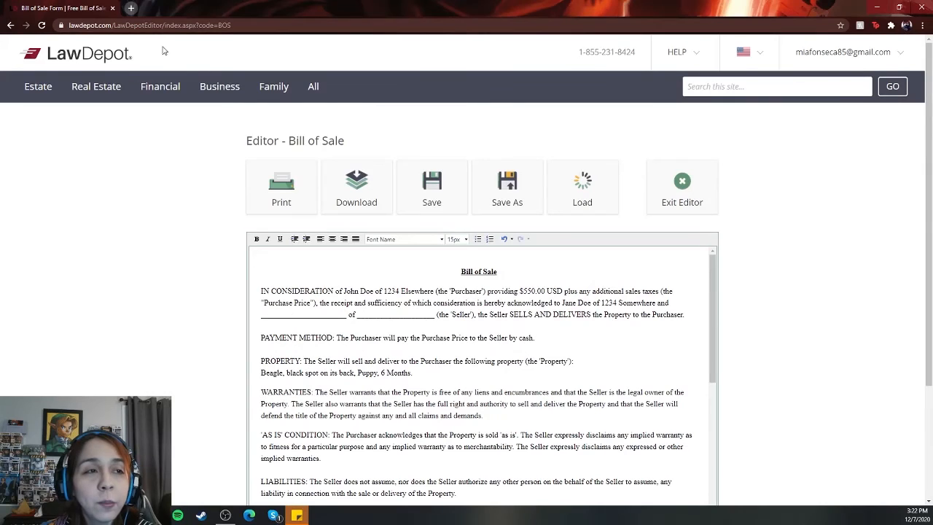
Step: Open a new browser tab and go to mapld.org
{"action": "left_click", "coordinate": [131, 8]}
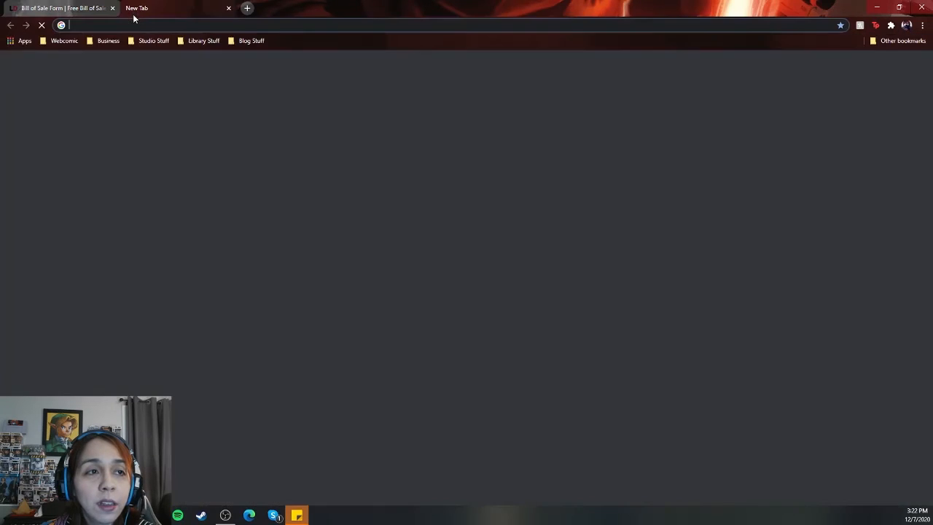
{"action": "type", "text": "mapld.org"}
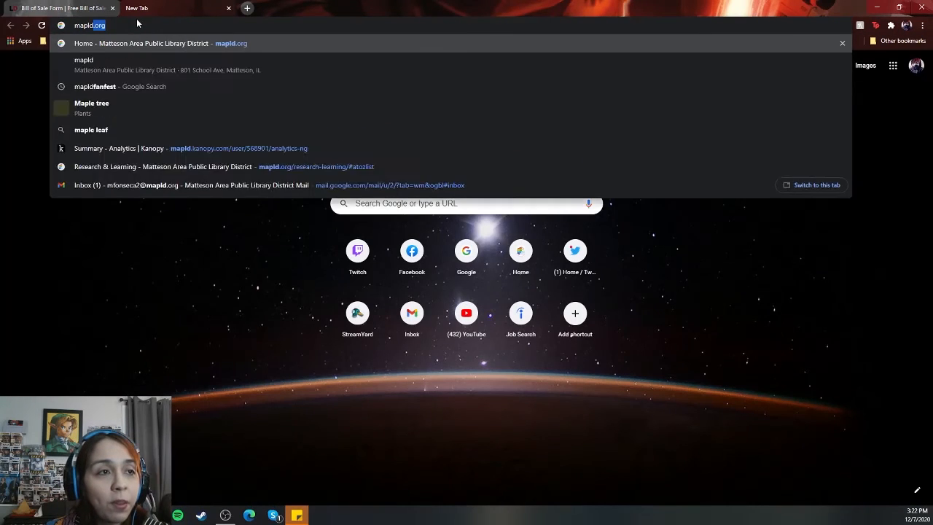
{"action": "key", "text": "Return"}
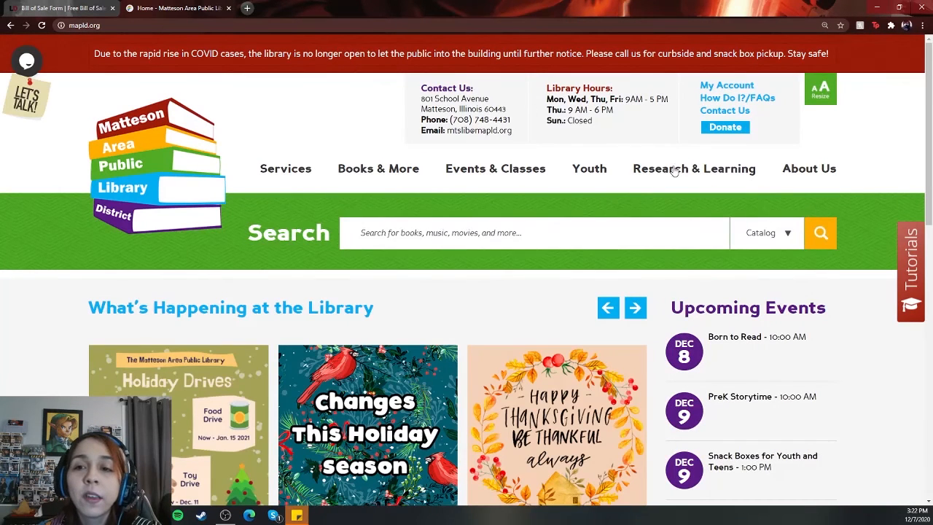
Step: Open the library's A to Z database list and choose the LawDepot entry
{"action": "mouse_move", "coordinate": [700, 170]}
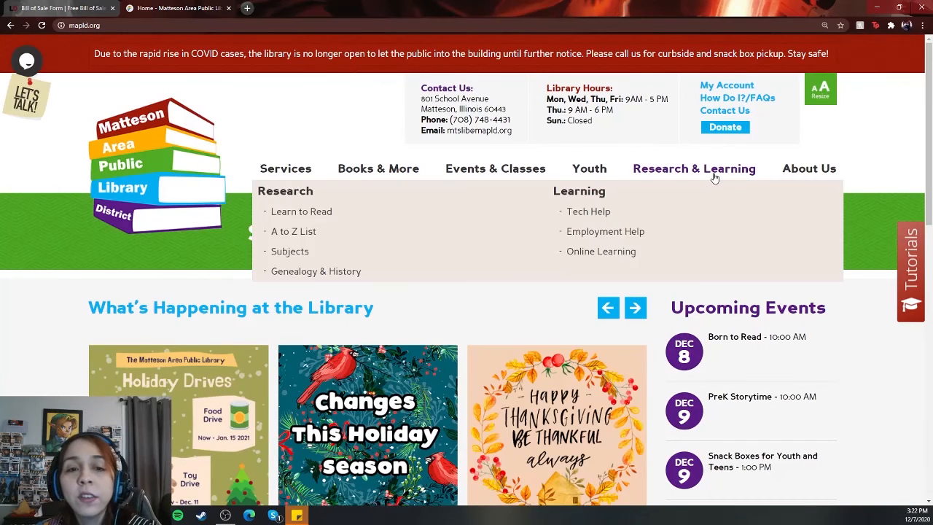
{"action": "left_click", "coordinate": [293, 232]}
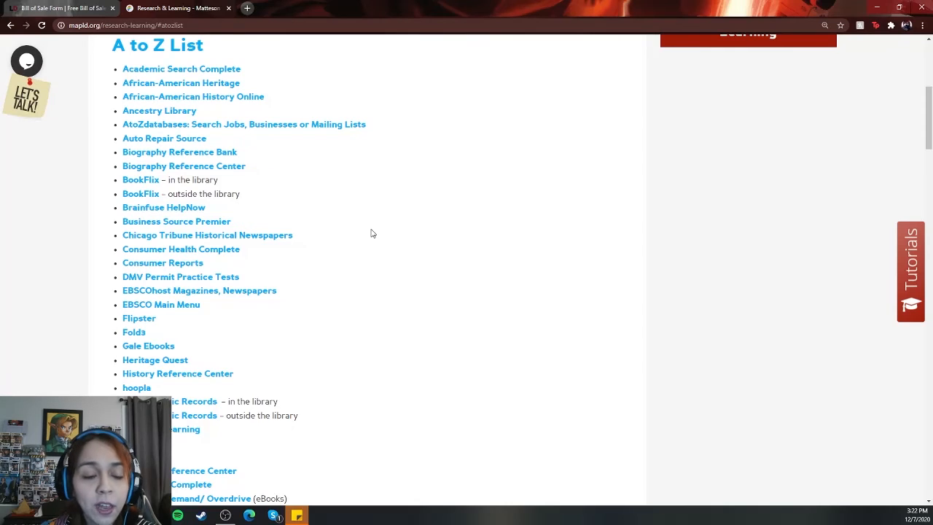
{"action": "scroll", "coordinate": [370, 234], "scroll_direction": "down", "scroll_amount": 1}
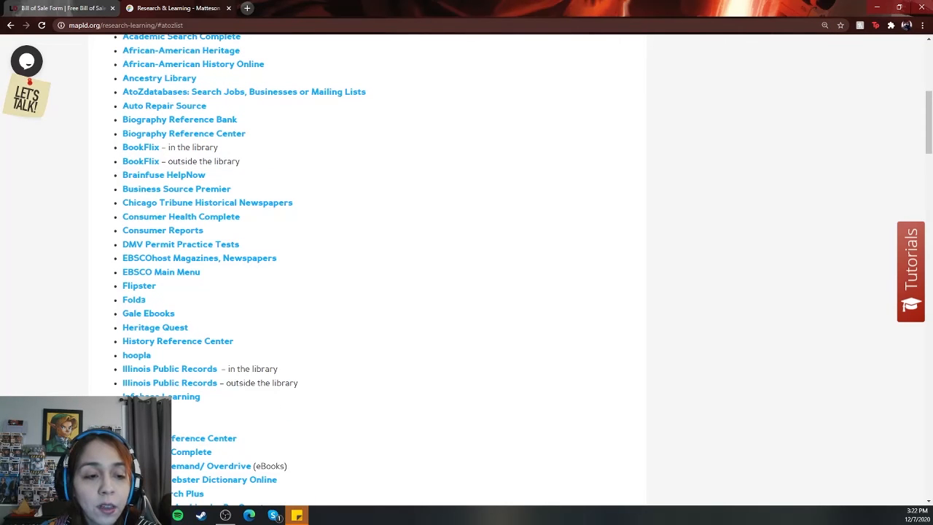
{"action": "left_click", "coordinate": [142, 410]}
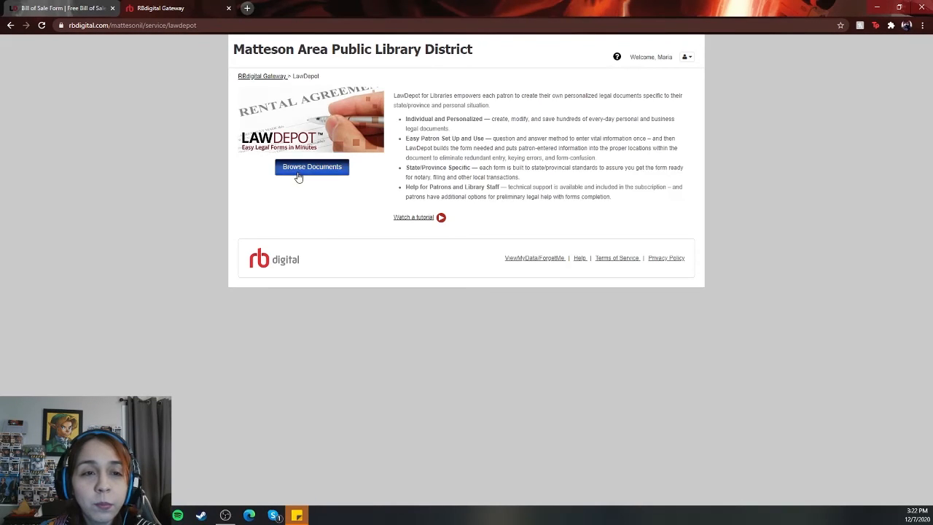
Step: Browse LawDepot documents from the library gateway to reach the recently worked on documents page
{"action": "left_click", "coordinate": [335, 169]}
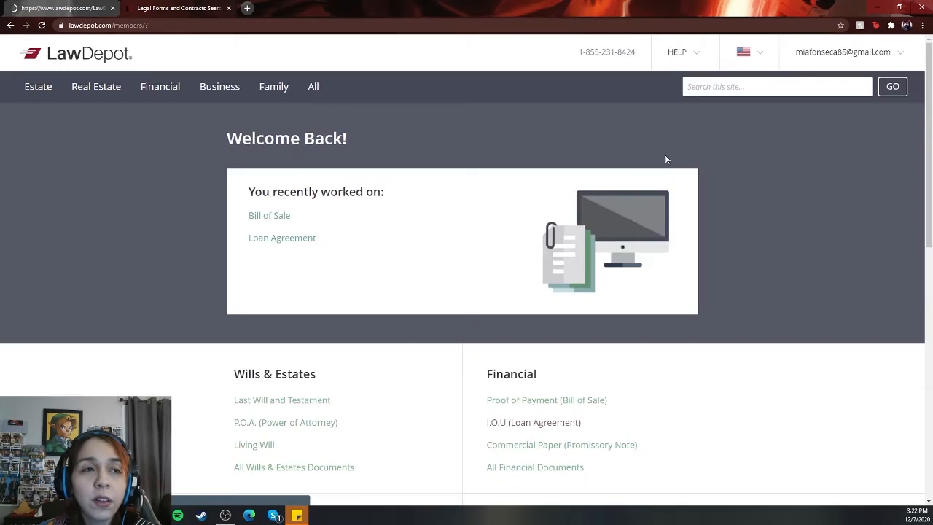
{"action": "scroll", "coordinate": [897, 148], "scroll_direction": "down", "scroll_amount": 2}
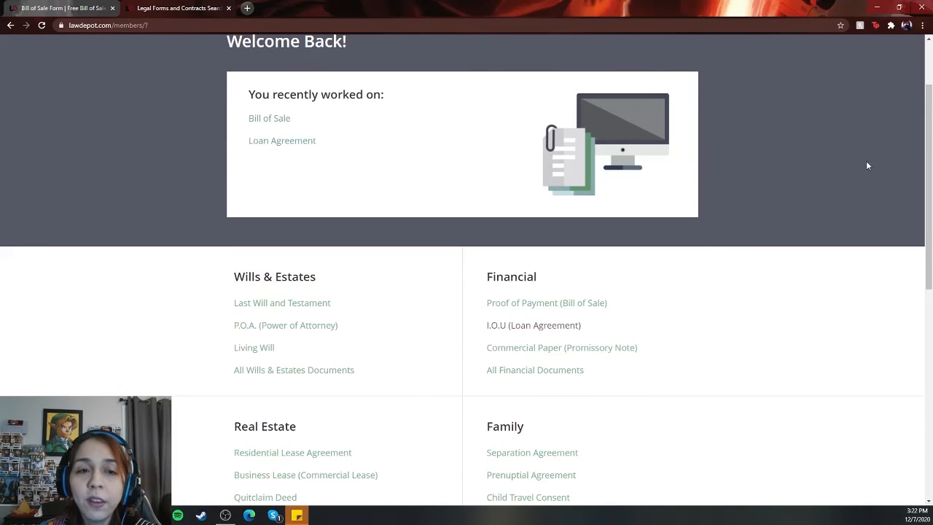
{"action": "scroll", "coordinate": [865, 161], "scroll_direction": "up", "scroll_amount": 2}
{"action": "scroll", "coordinate": [317, 114], "scroll_direction": "down", "scroll_amount": 1}
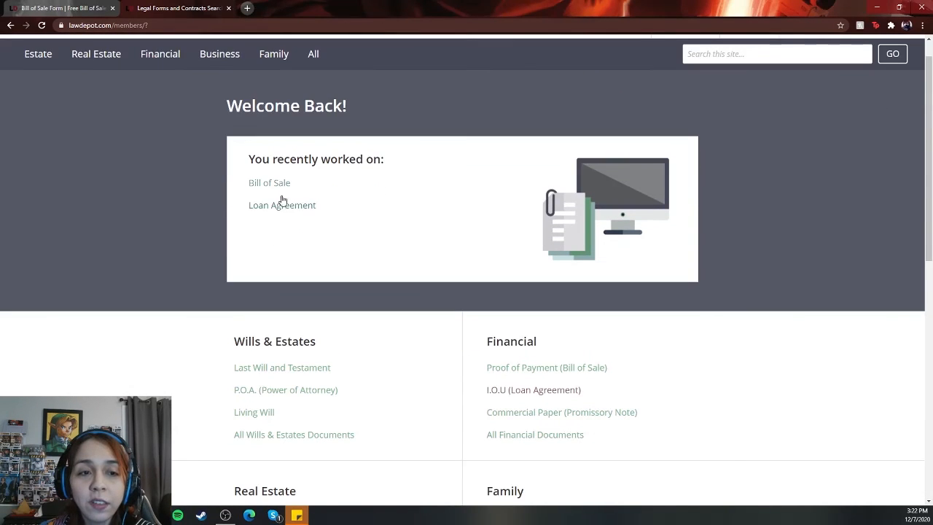